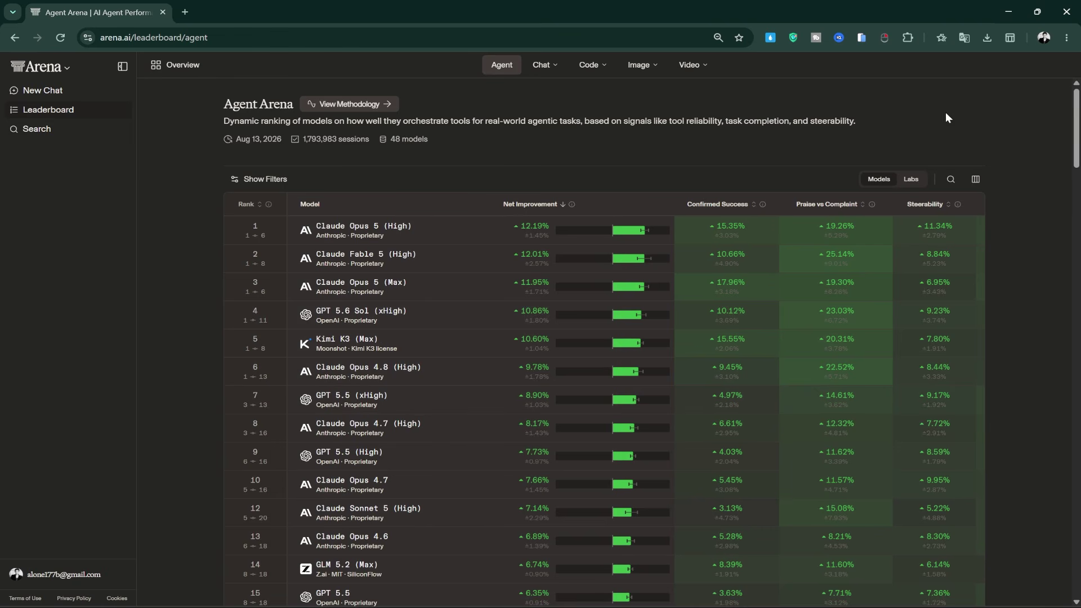
- Open the Text-to-Image leaderboard in Arena and follow the mai-image-2.6-preview model's link
click(643, 71)
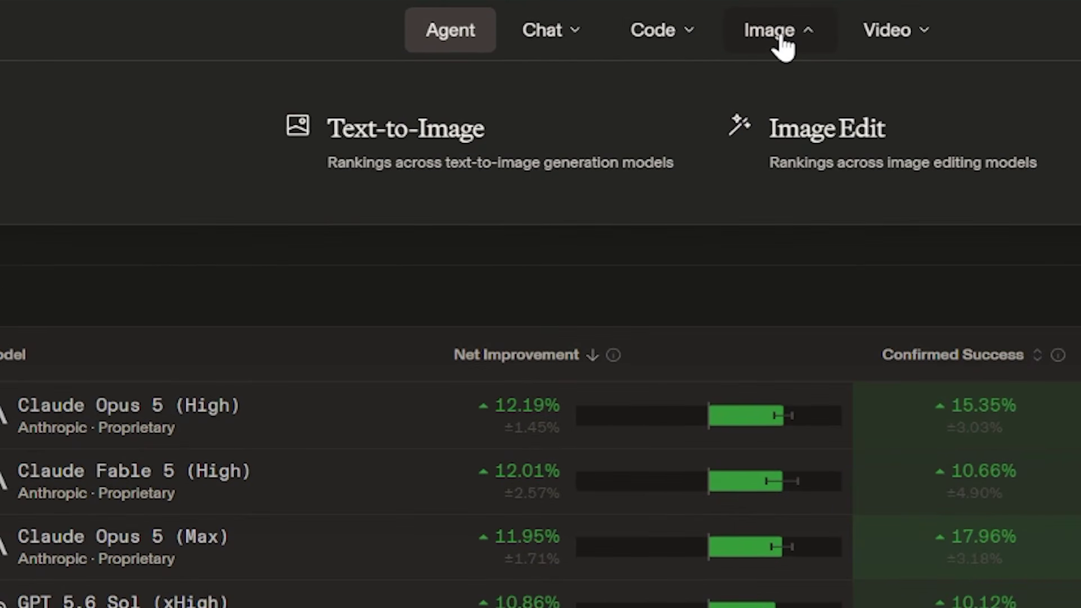
click(429, 135)
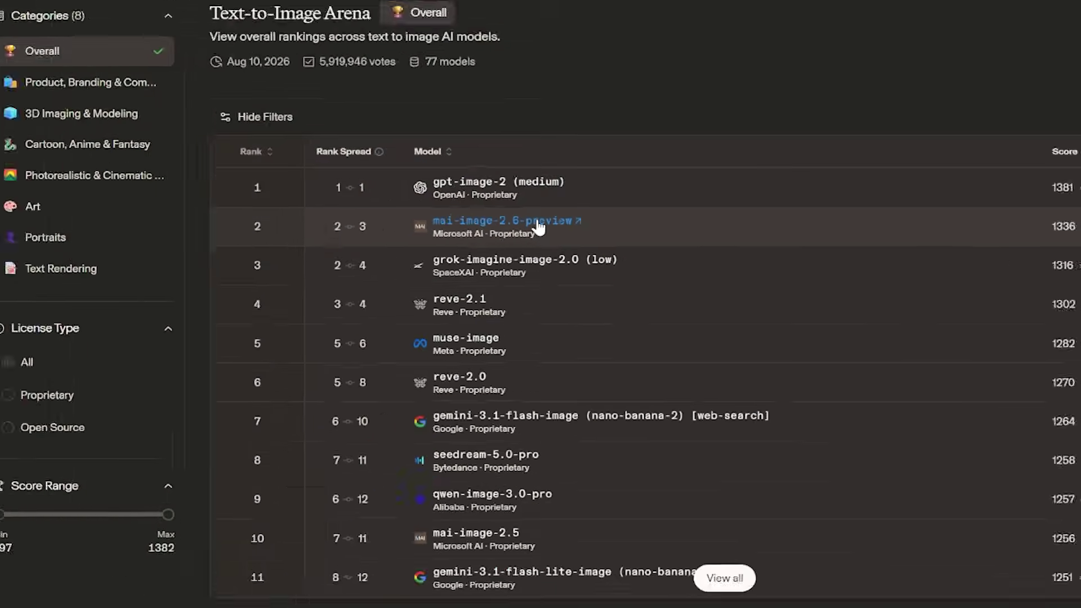
click(539, 226)
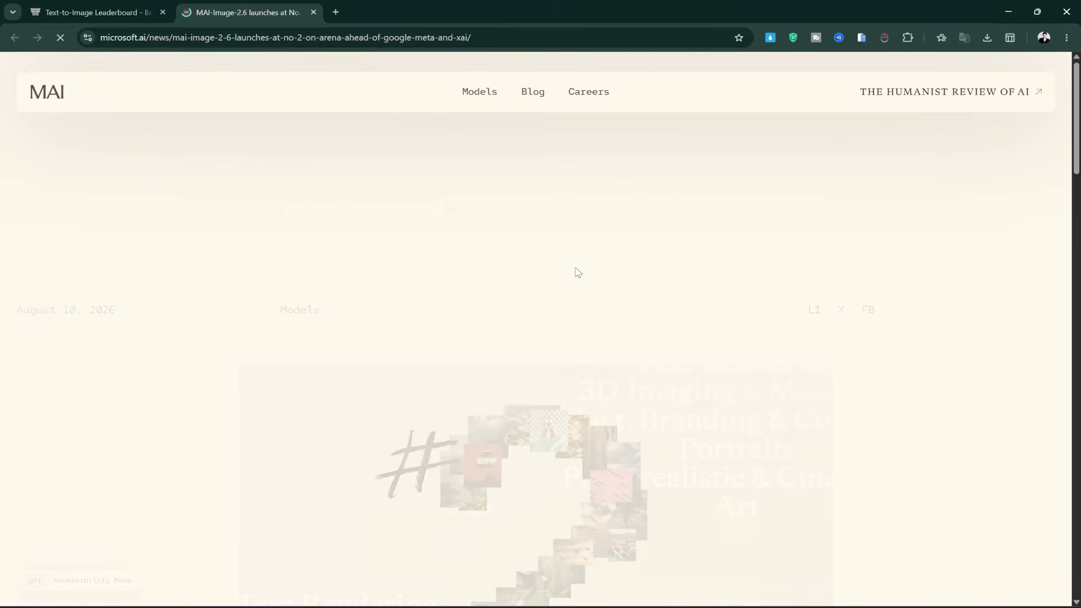
- Examine the Text-to-Image Arena Top 10 chart and the Arena Model Scores radar chart in the MAI-Image-2.6 article, and close the article
scroll(577, 272, down, 2)
scroll(577, 272, down, 5)
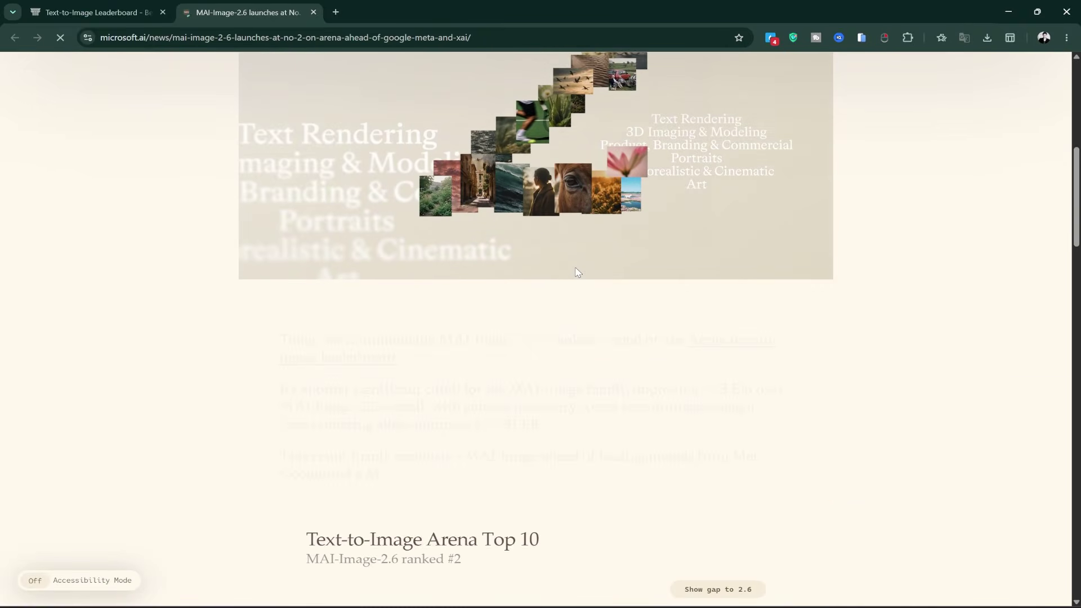
scroll(577, 272, down, 5)
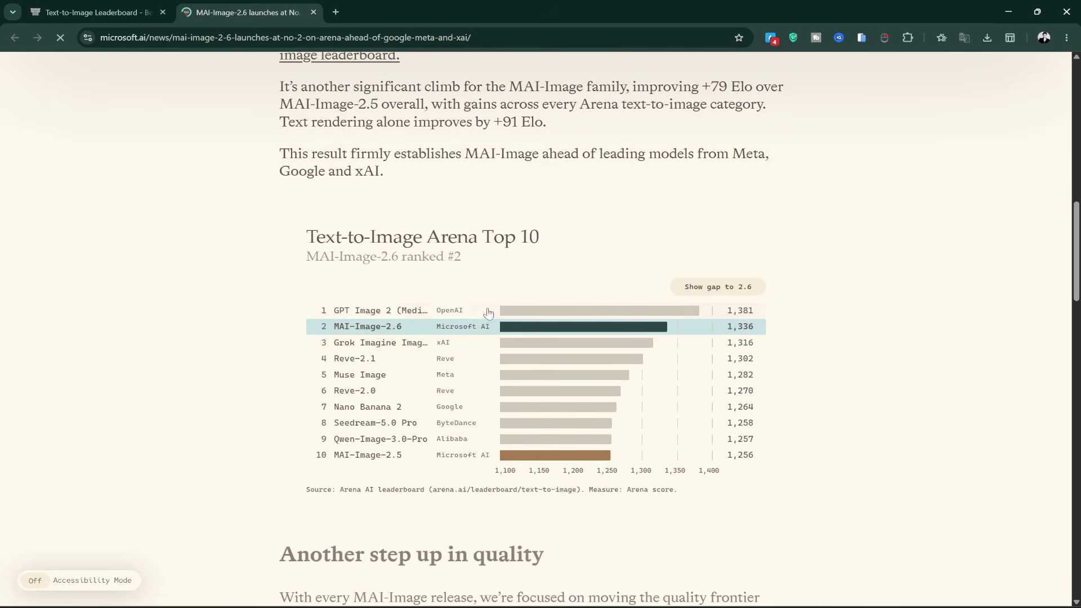
scroll(550, 325, down, 6)
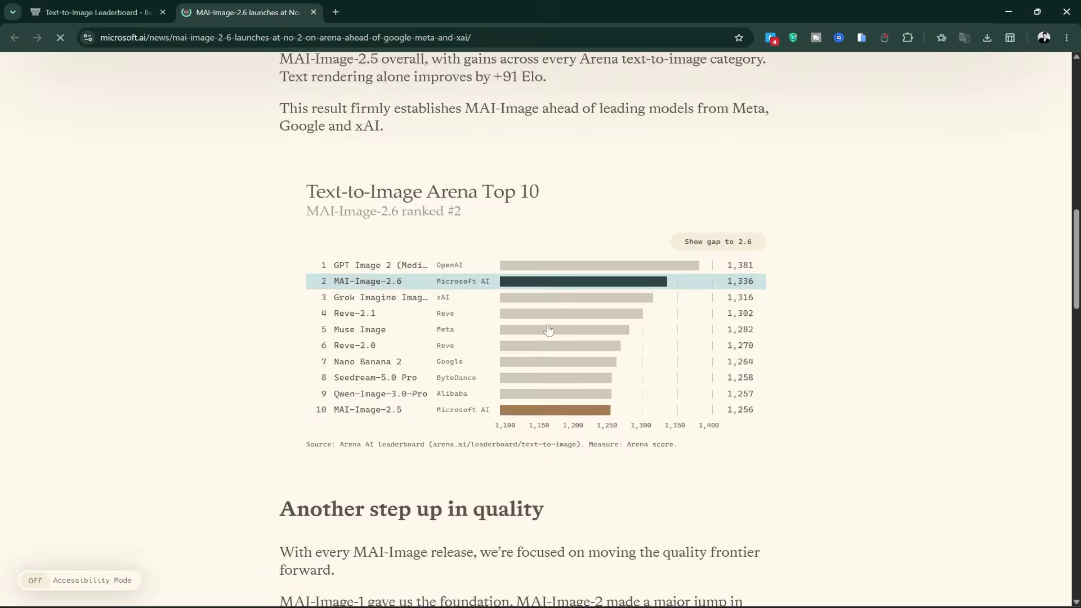
scroll(550, 324, down, 8)
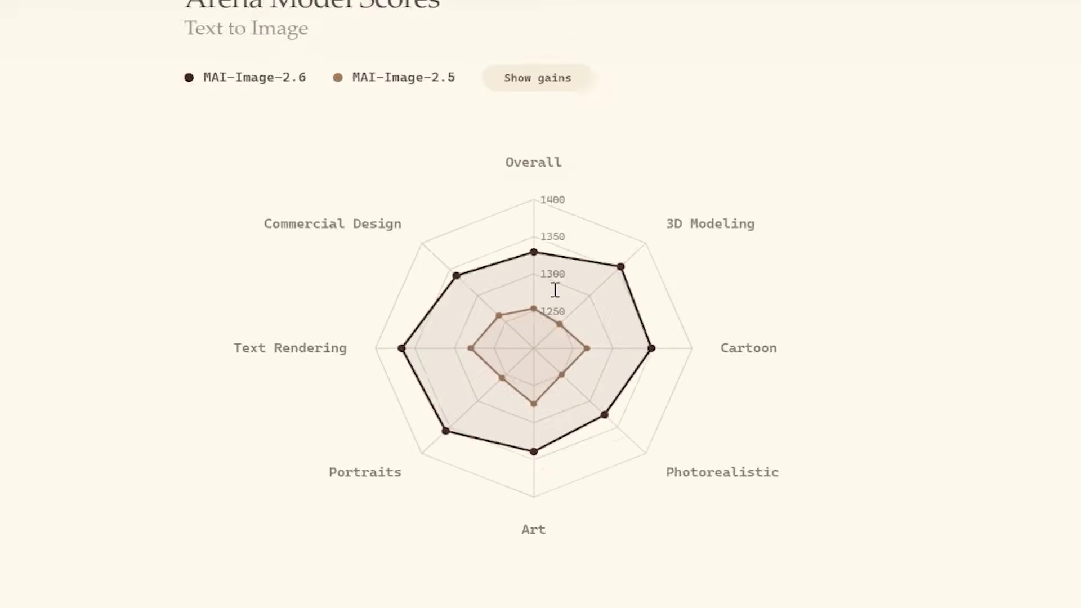
mouse_move(534, 251)
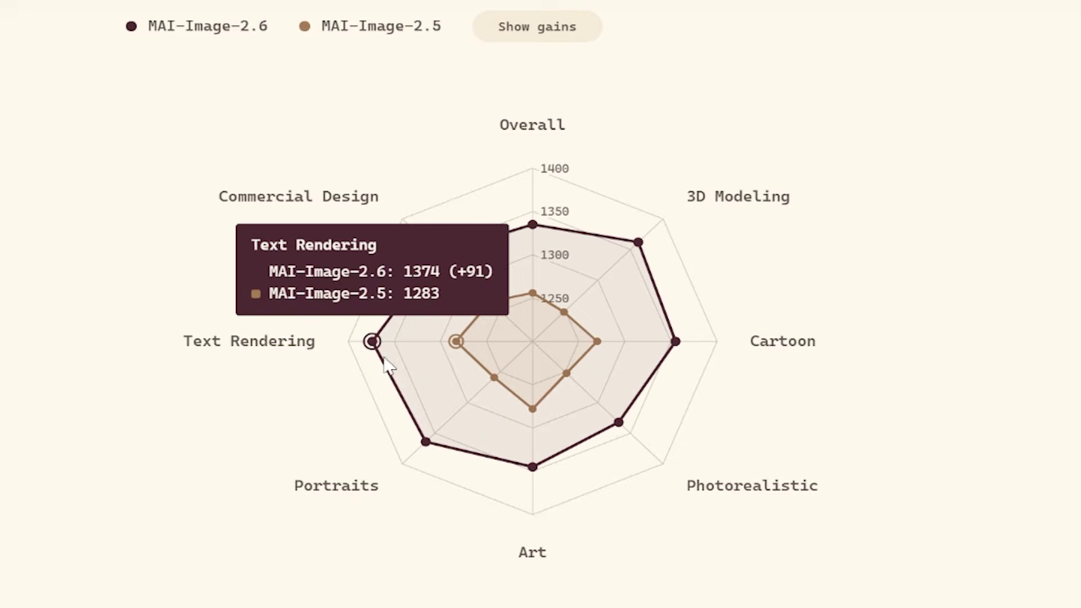
mouse_move(671, 355)
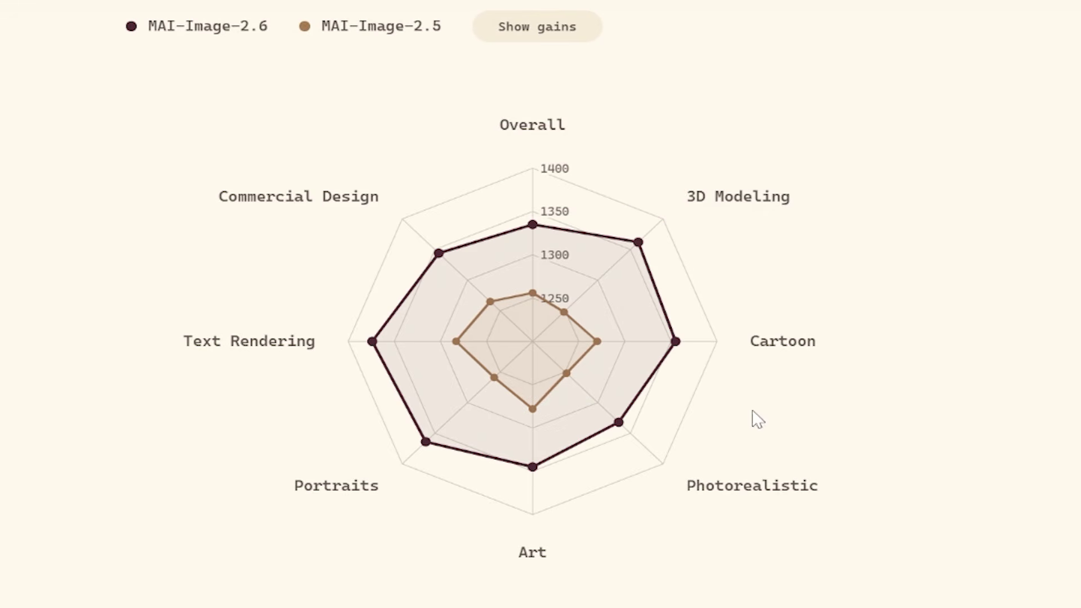
mouse_move(542, 548)
mouse_move(577, 439)
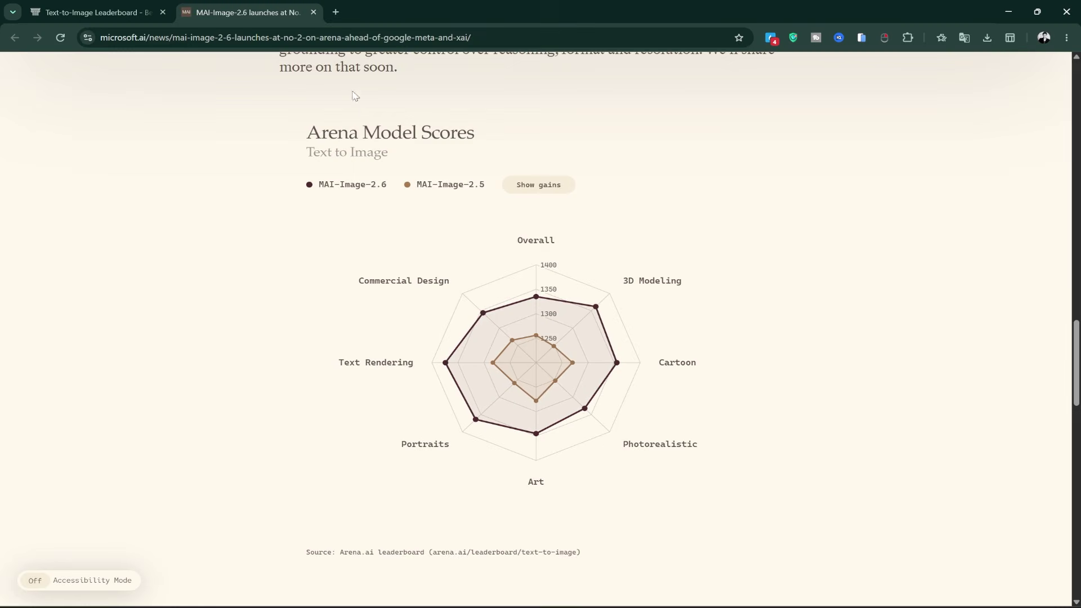
click(313, 12)
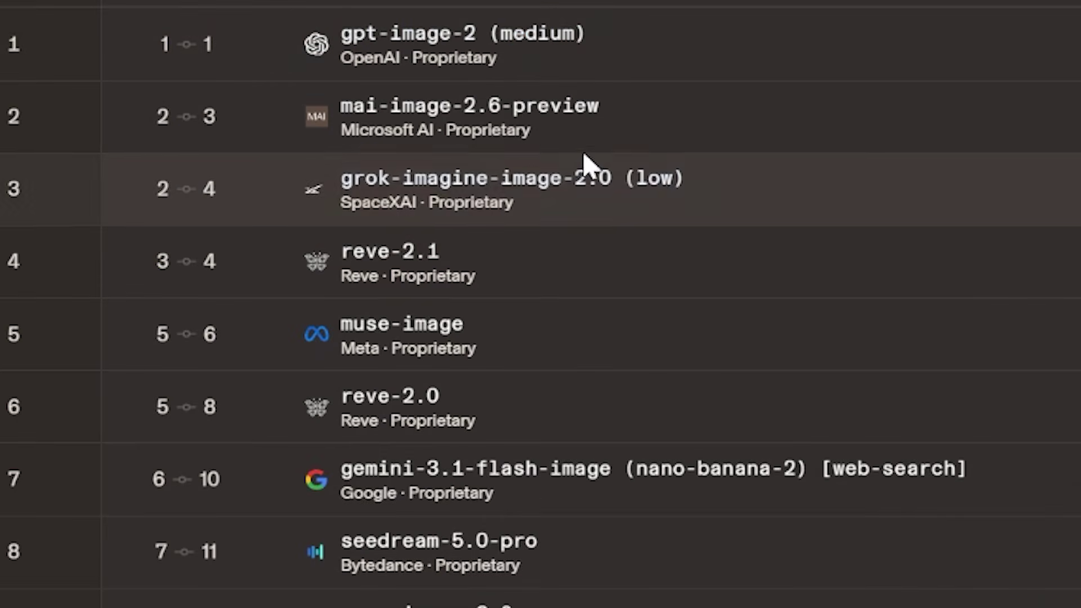
click(612, 95)
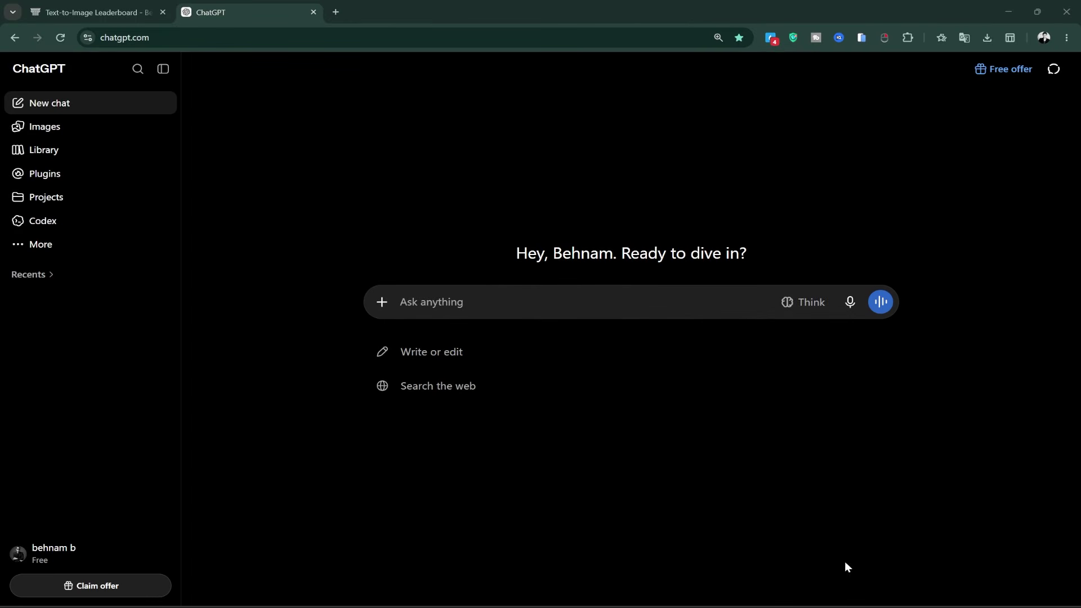
- Ask ChatGPT: "Give me 9 different, highly effective image prompts ,all prompts for 16:9 aspect ratio"
click(468, 309)
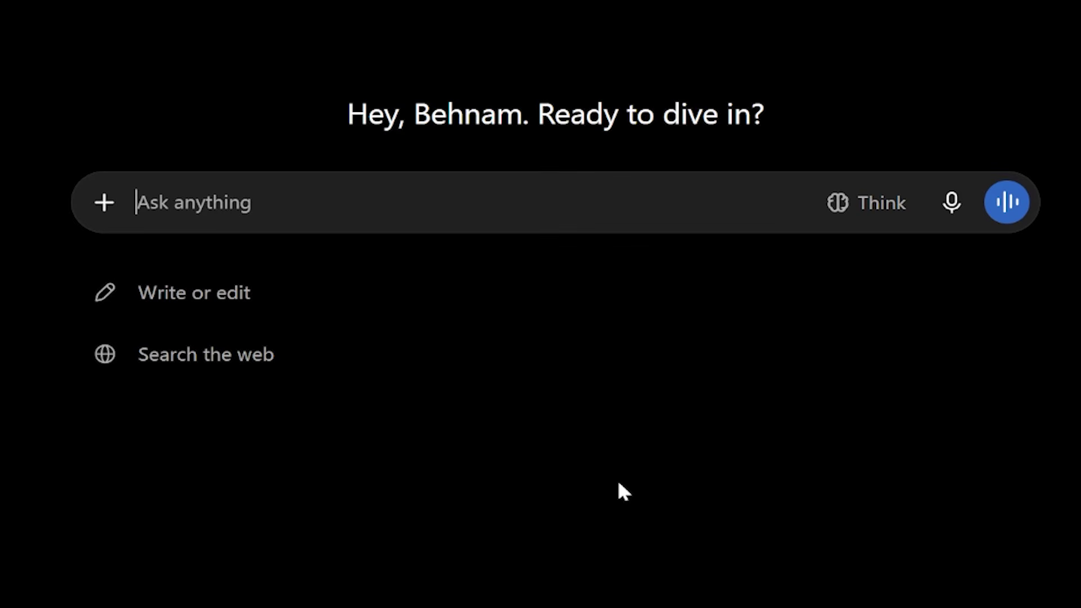
text(Give me 9 different)
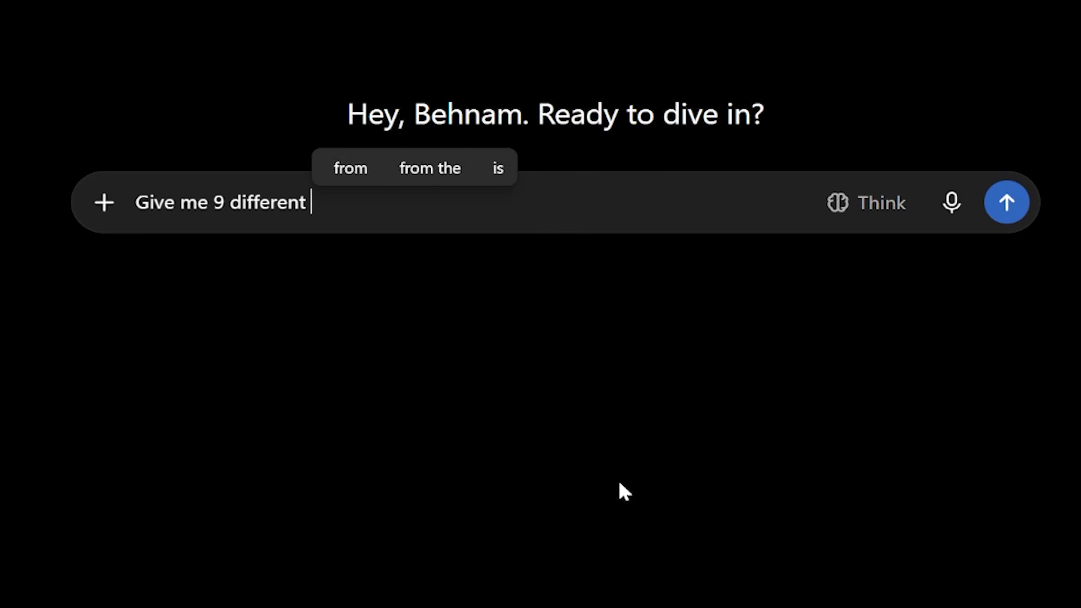
key(BackSpace)
text(, highly effective)
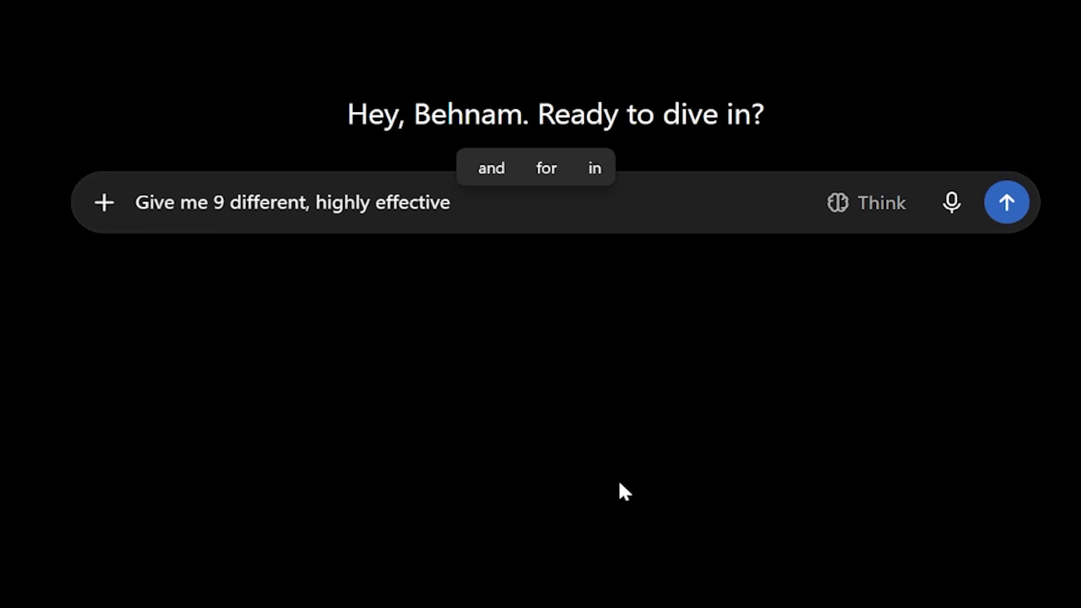
text( image prompts ,all prompts )
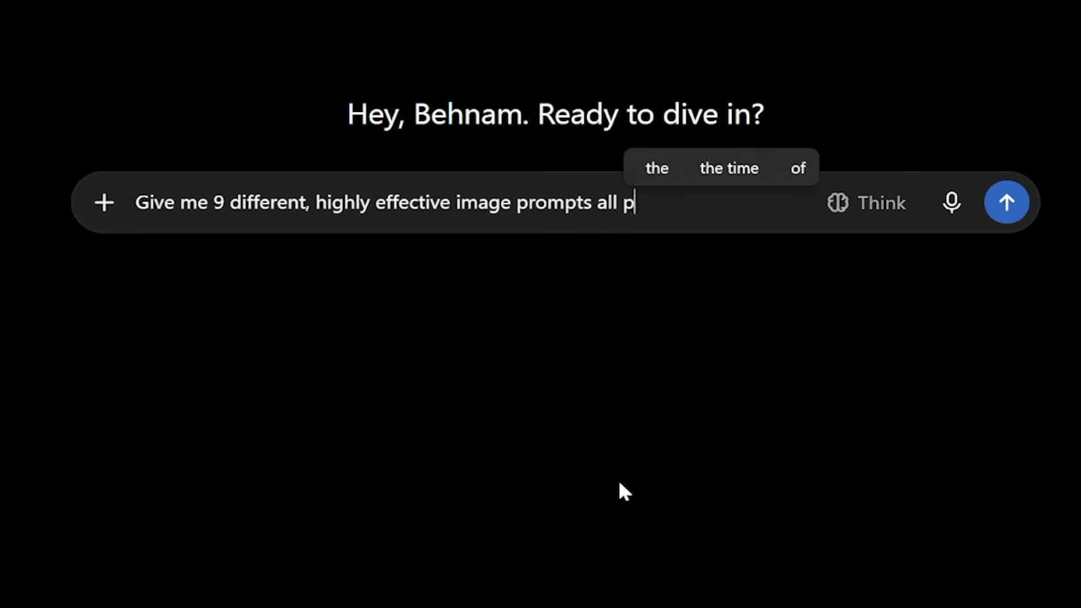
text(for 16:9 aspect ratio)
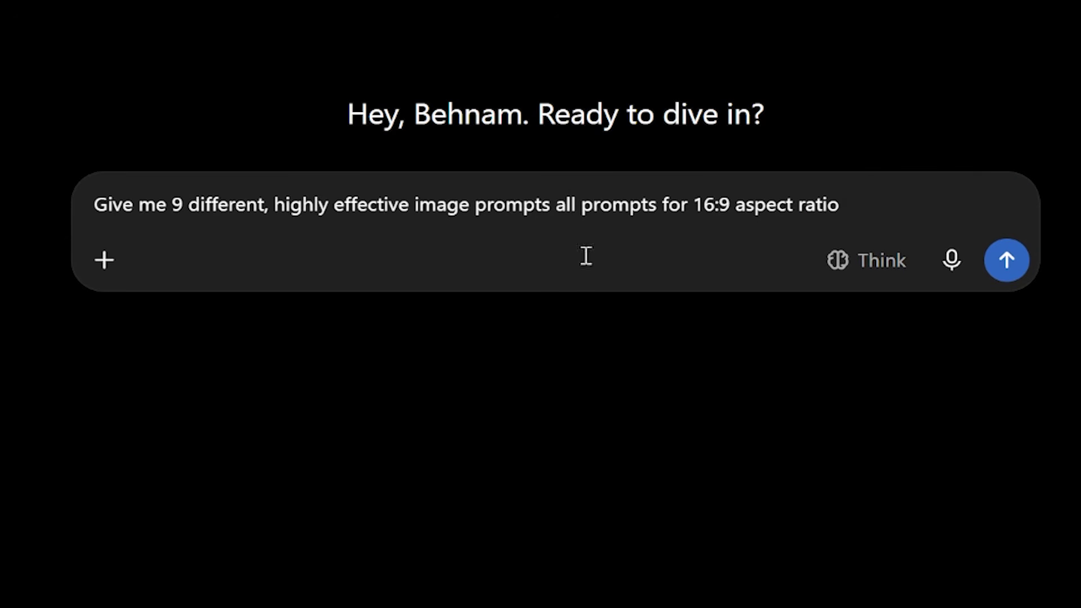
click(559, 204)
text(,)
click(1006, 260)
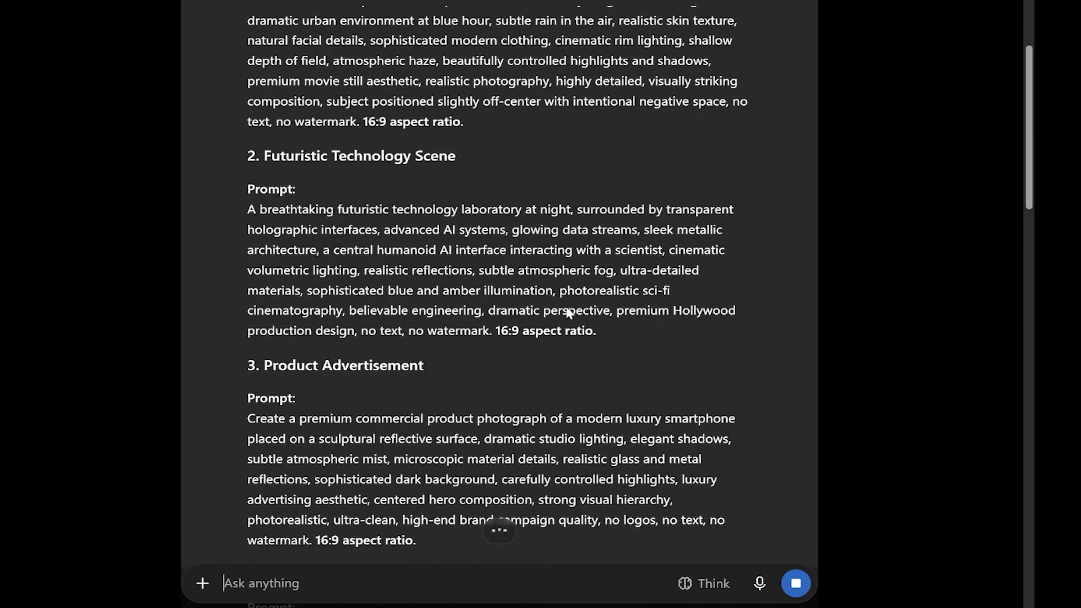
- Review the reply's nine prompts and copy the full prompt text under "1. Cinematic Character Portrait"
scroll(567, 308, down, 9)
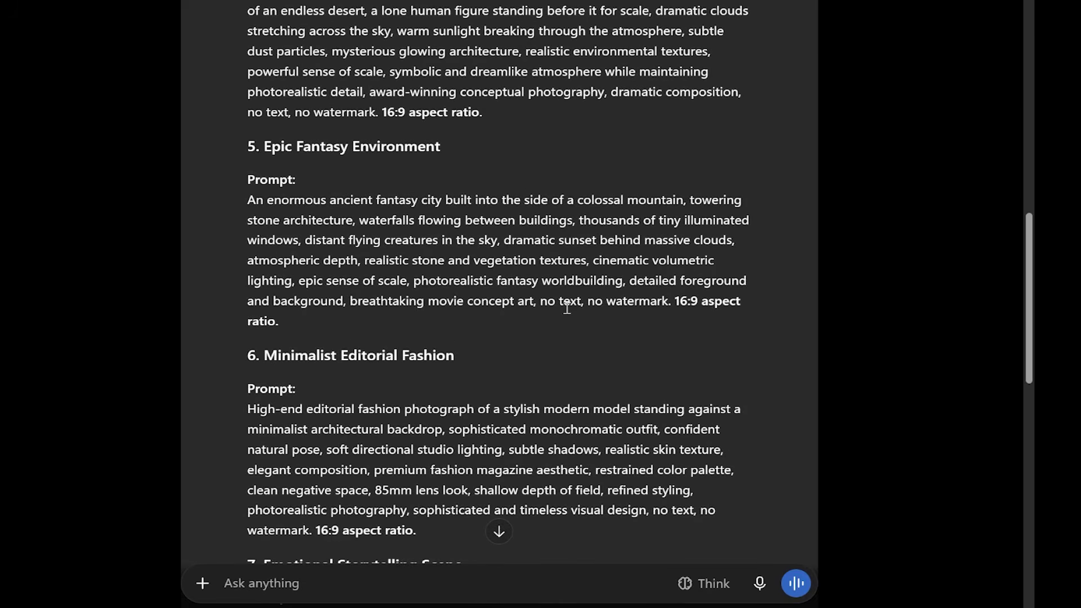
scroll(566, 308, down, 4)
scroll(567, 308, down, 8)
scroll(414, 255, up, 20)
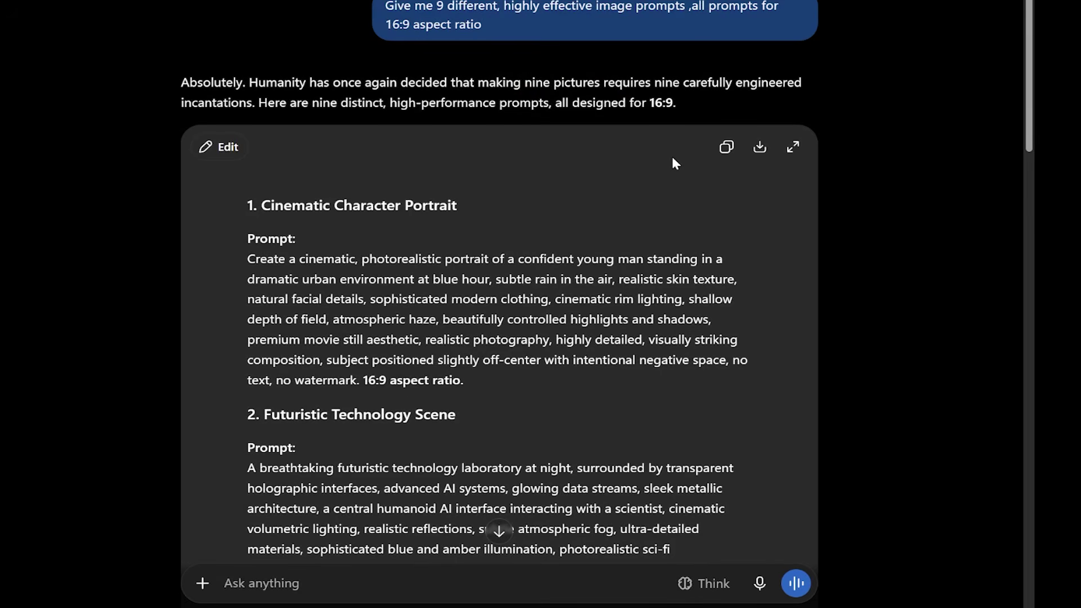
click(726, 147)
drag(248, 259, 486, 378)
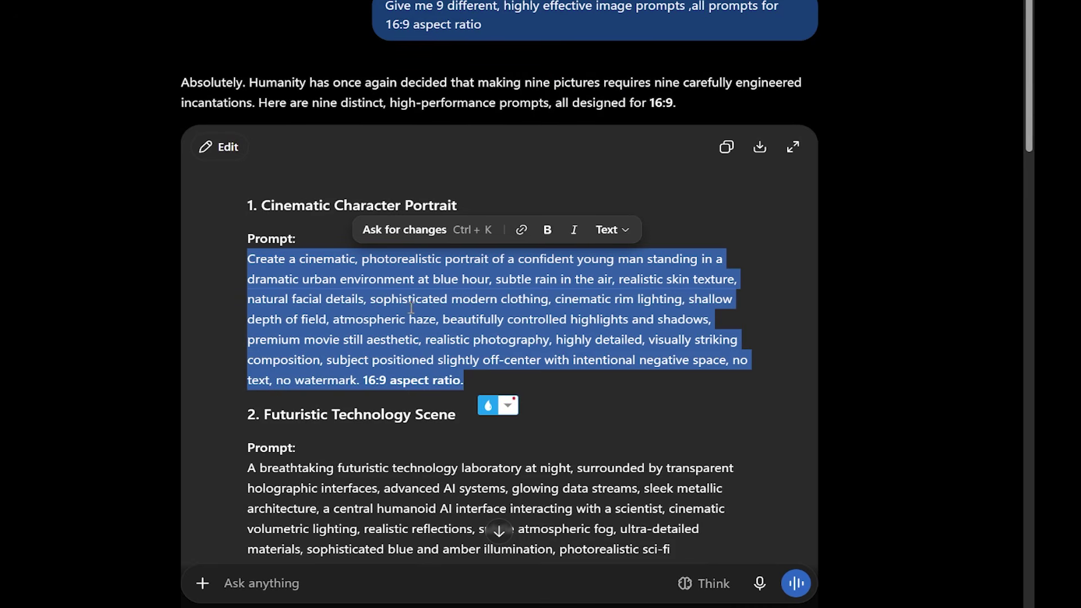
right_click(389, 304)
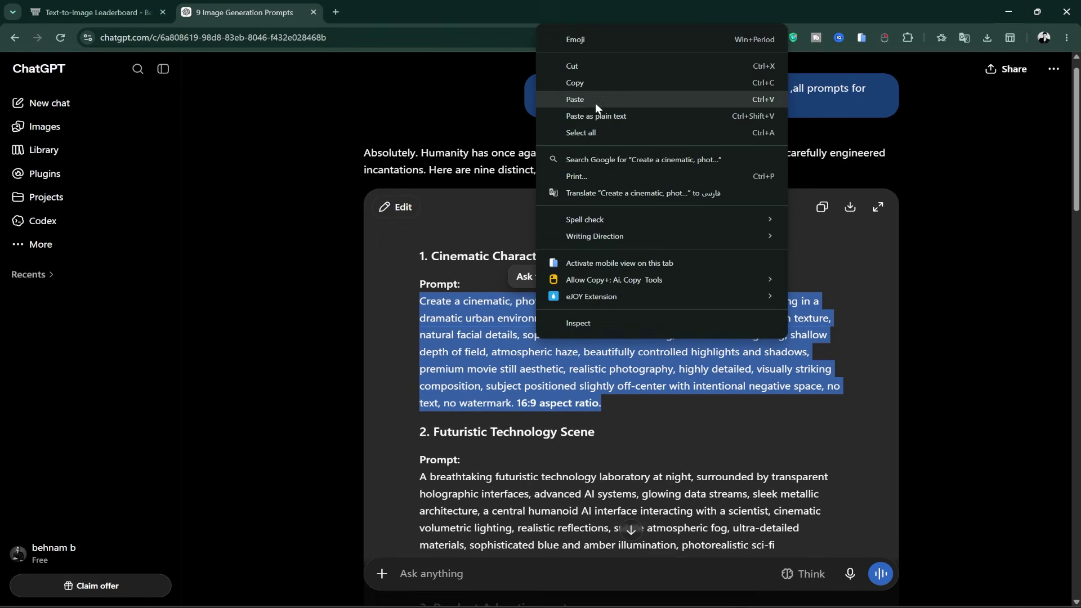
click(591, 88)
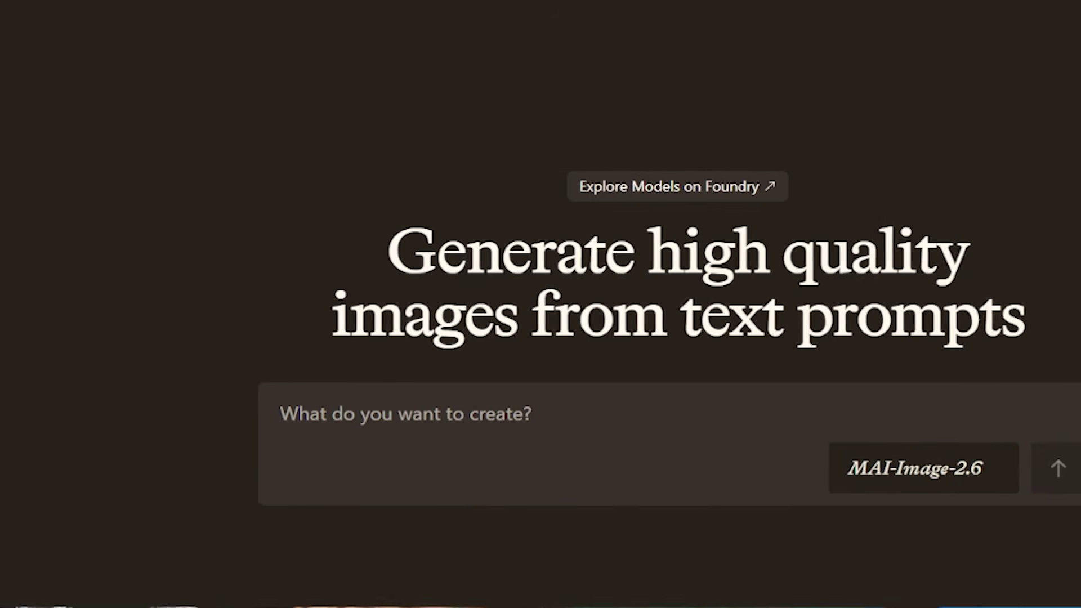
- Generate an image with MAI-Image-2.6 in MAI Playground from the copied cinematic portrait prompt
click(331, 416)
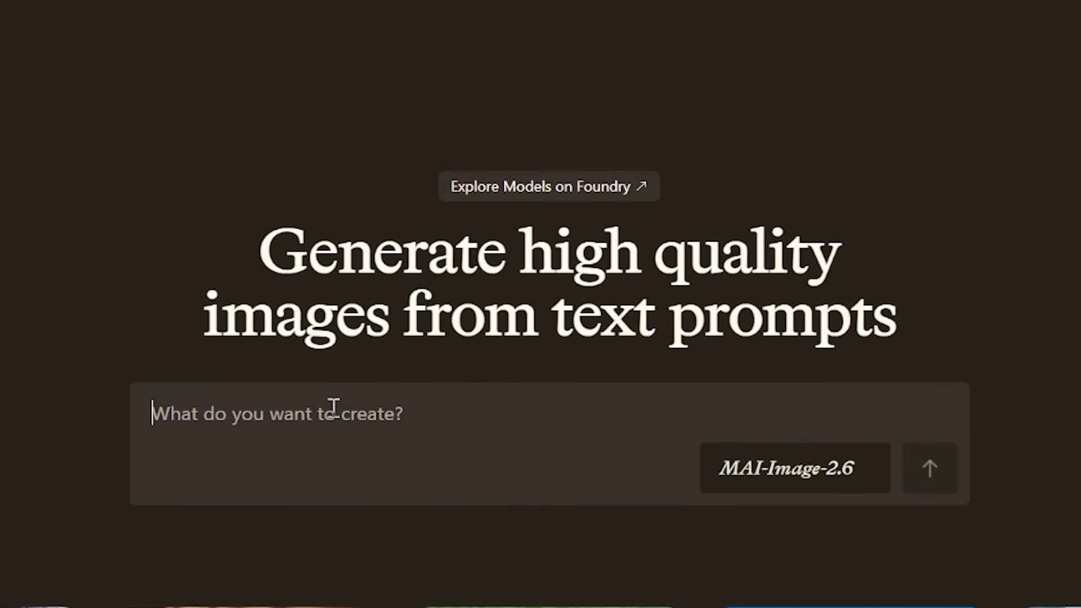
key(ctrl+v)
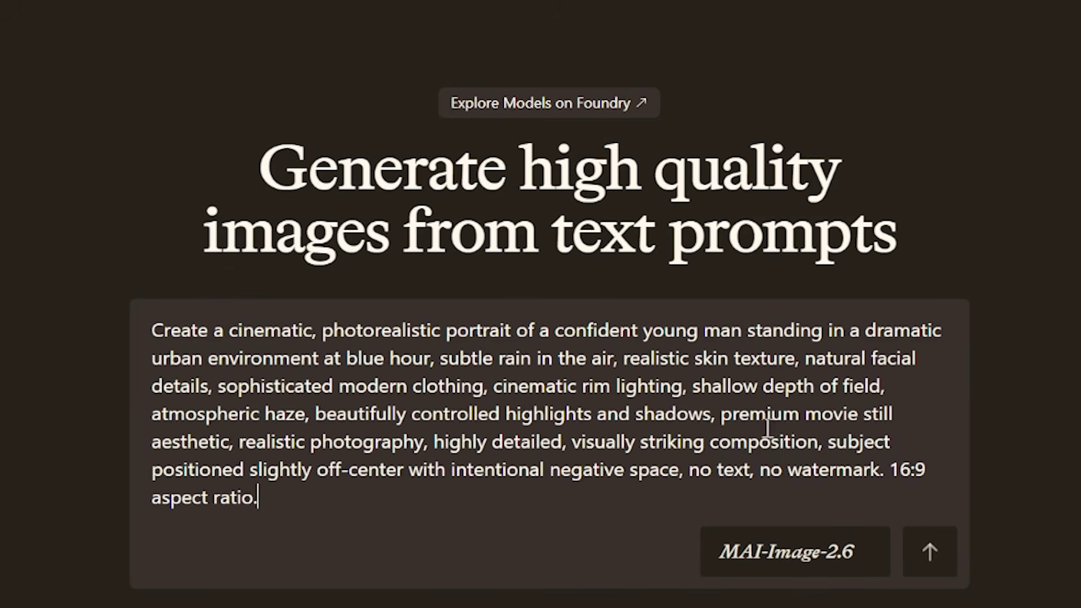
click(954, 554)
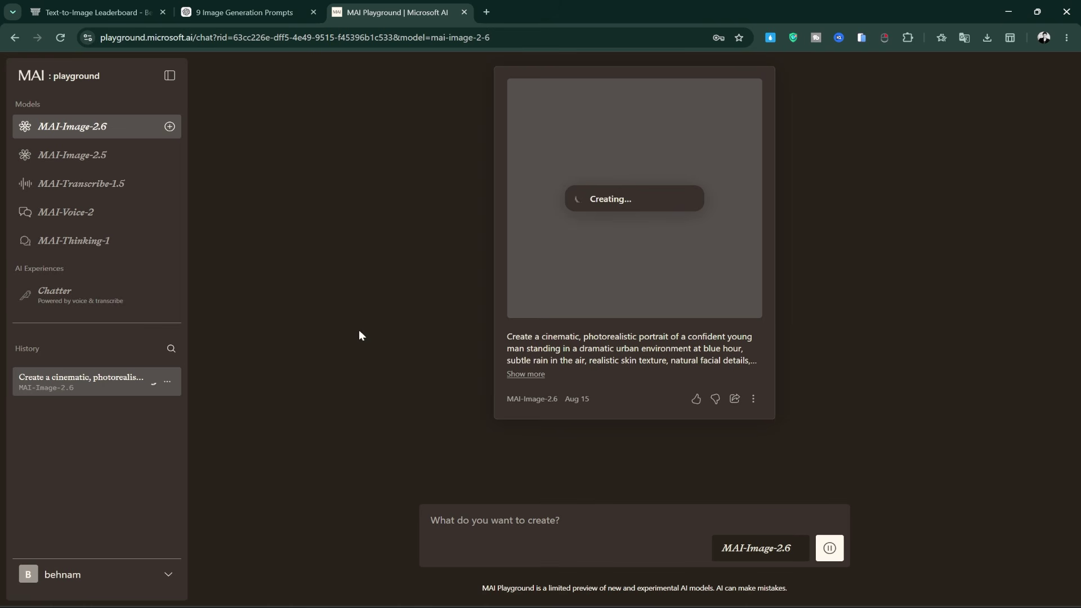
- Switch to ChatGPT Images and try to create an image from the same cinematic portrait prompt
click(246, 11)
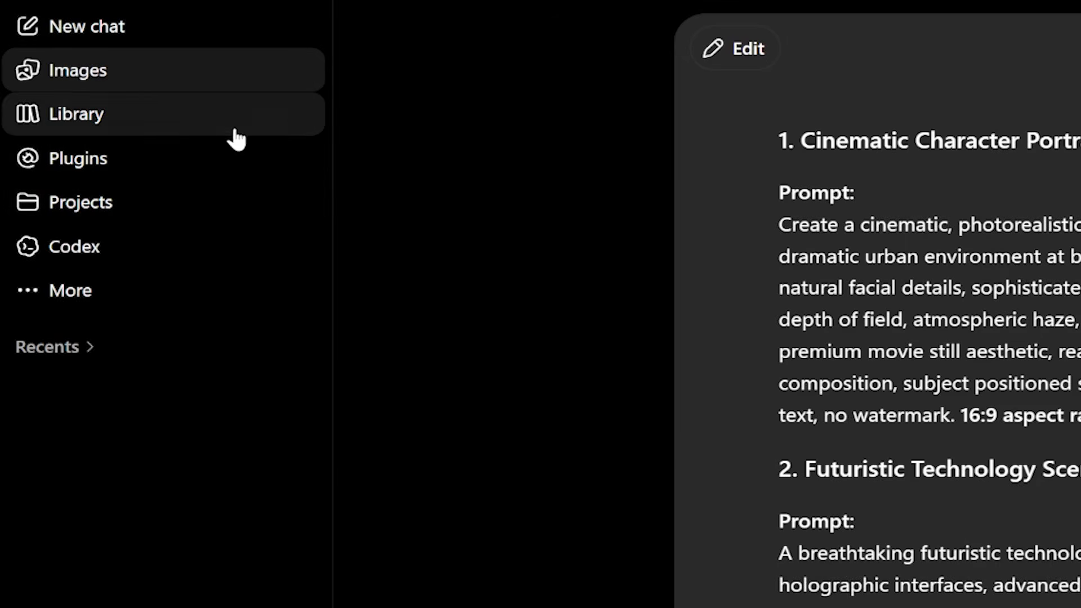
click(129, 85)
drag(660, 268, 376, 182)
key(BackSpace)
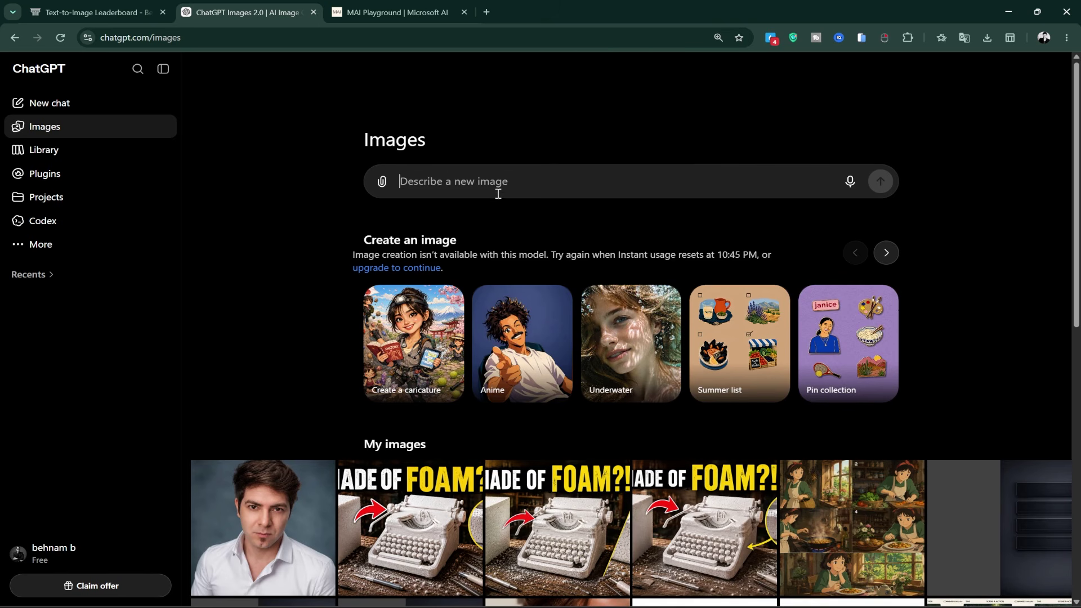
key(ctrl+v)
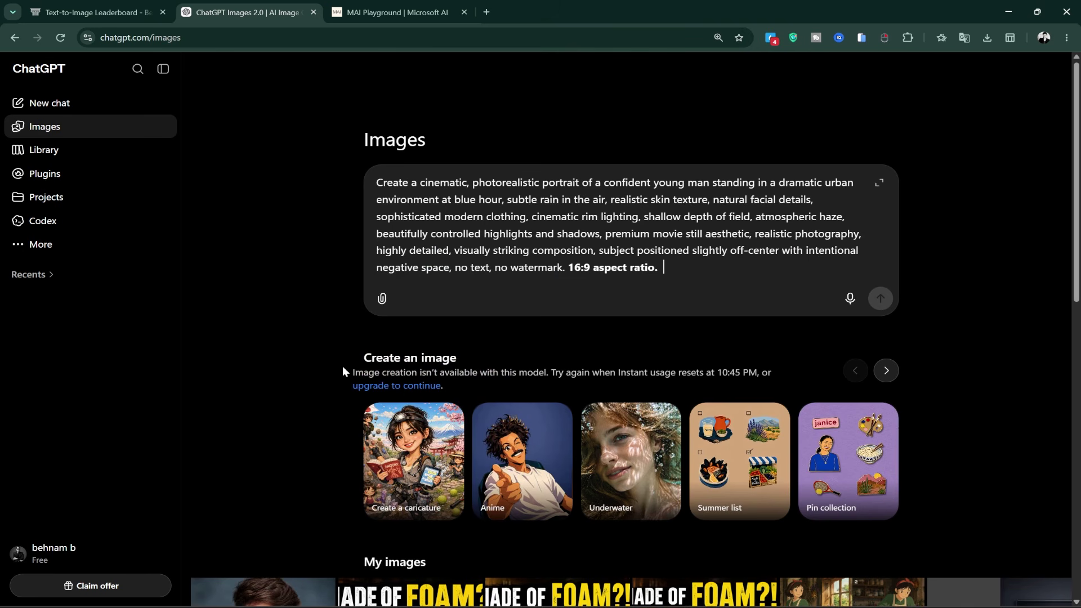
drag(343, 366, 790, 369)
click(665, 268)
key(ctrl+a)
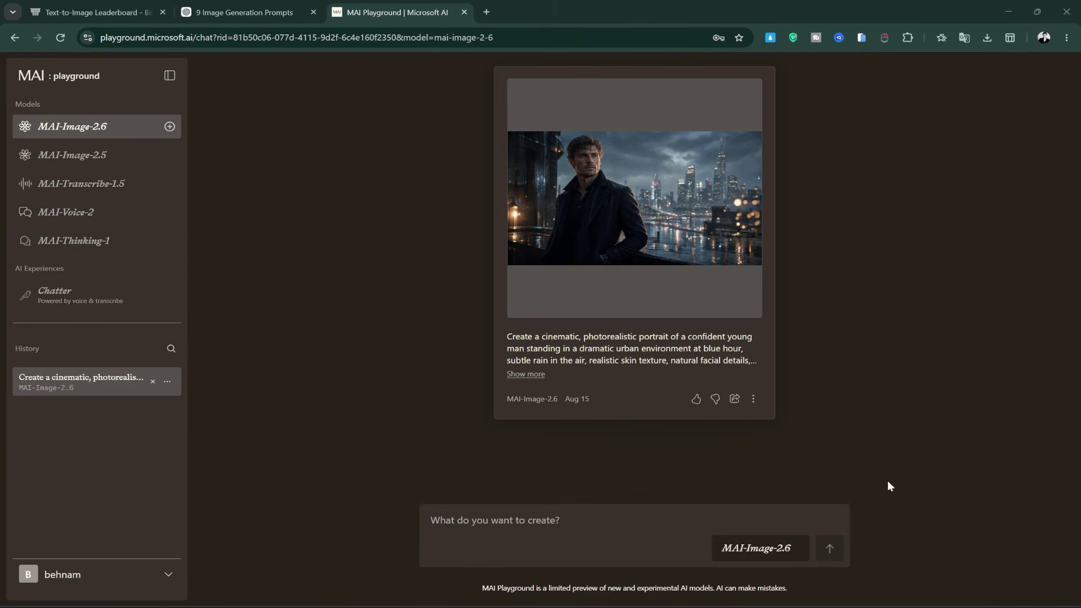
- Examine the generated cinematic portrait image in MAI Playground
click(622, 197)
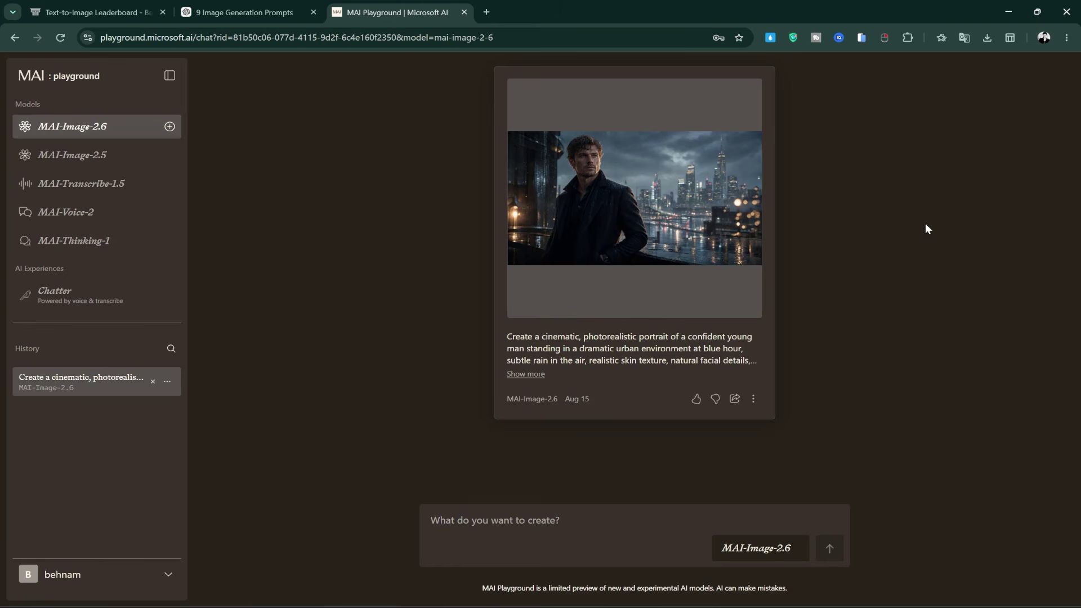
- Switch to the ChatGPT conversation and copy the full prompt text under "8. Macro Product / Material Photography"
click(254, 13)
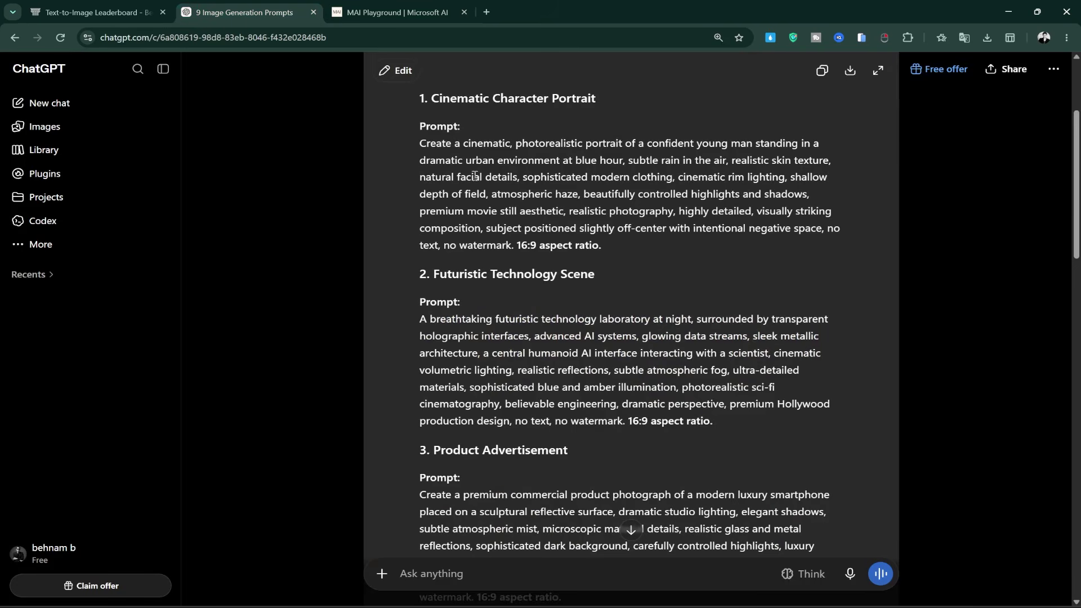
scroll(490, 225, down, 2)
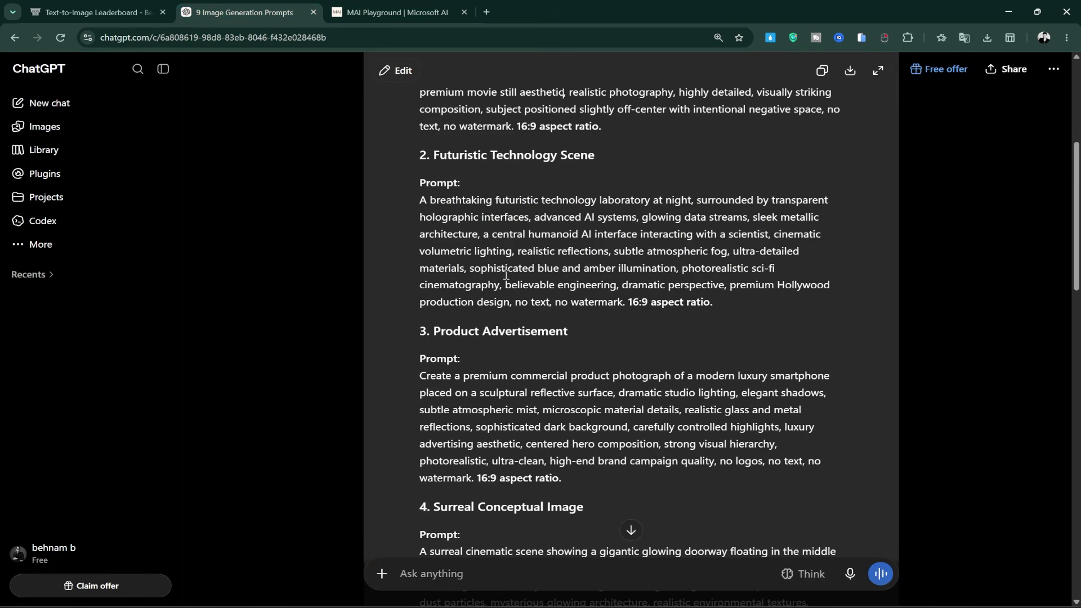
scroll(506, 275, down, 6)
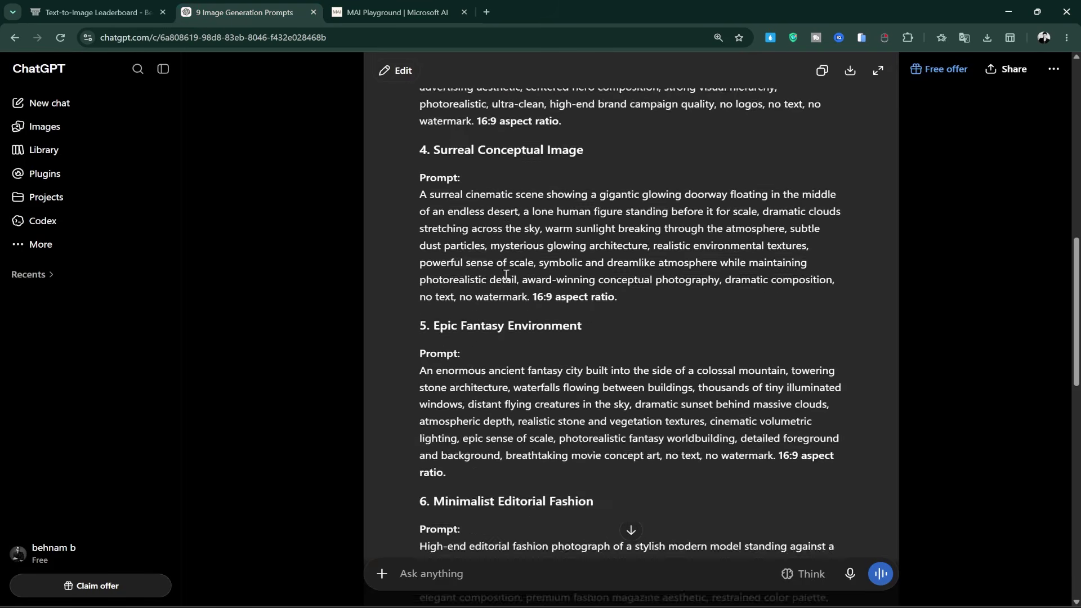
scroll(505, 275, up, 5)
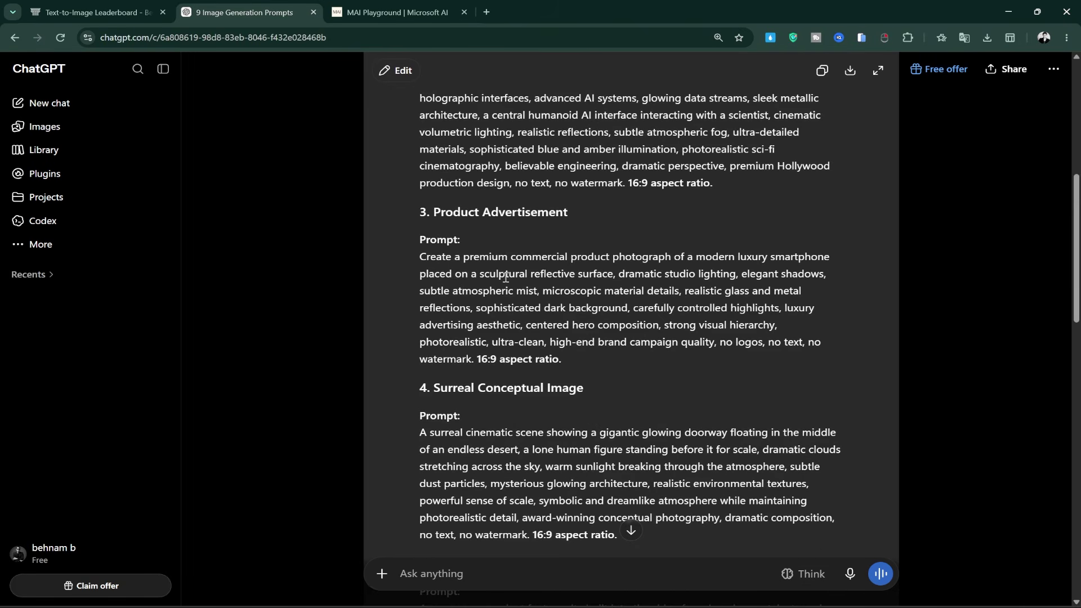
scroll(506, 277, down, 8)
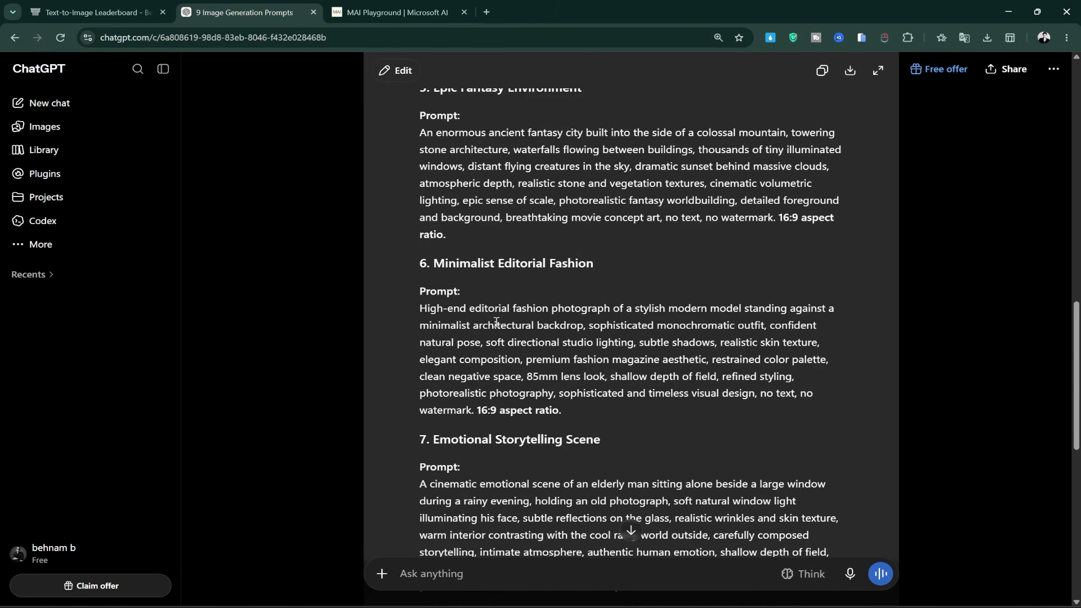
scroll(496, 321, down, 3)
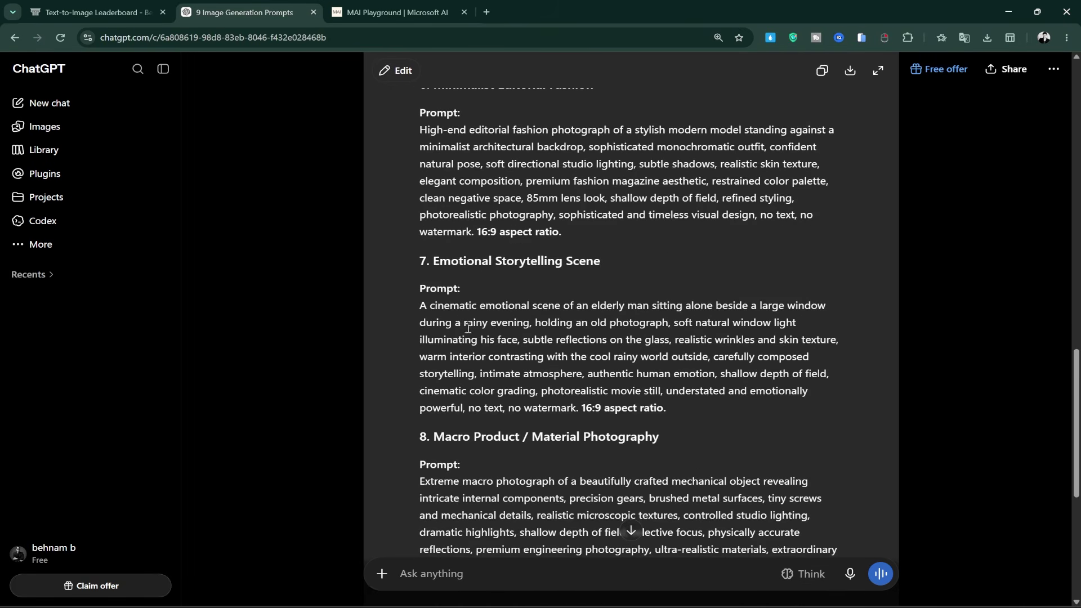
scroll(470, 326, down, 4)
drag(421, 243, 635, 368)
key(ctrl+c)
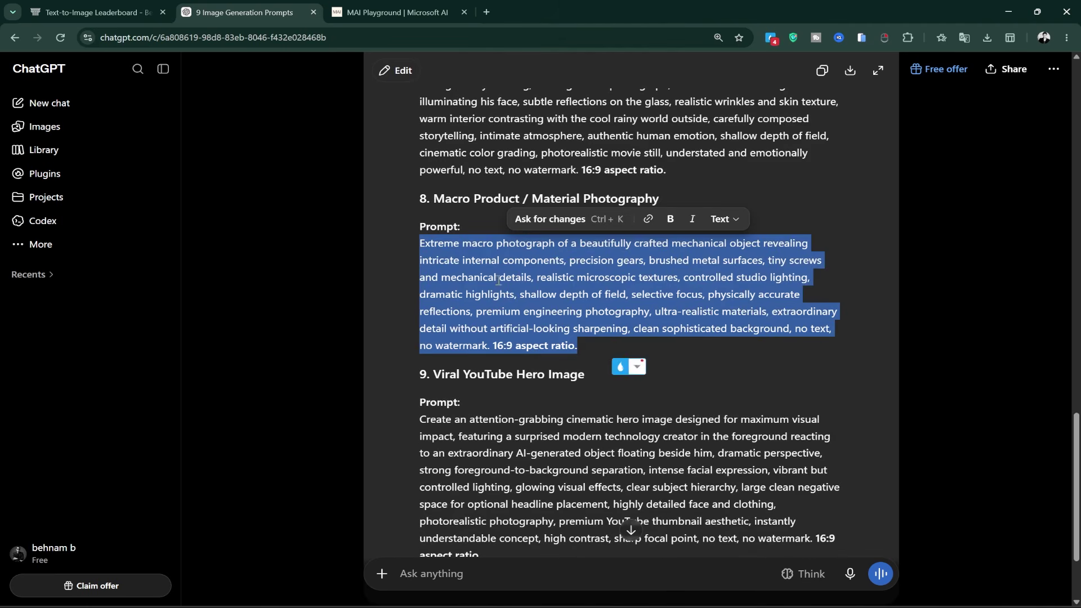
right_click(485, 265)
click(527, 329)
- Generate an image with MAI-Image-2.6 in MAI Playground from the copied macro mechanical object prompt
click(413, 7)
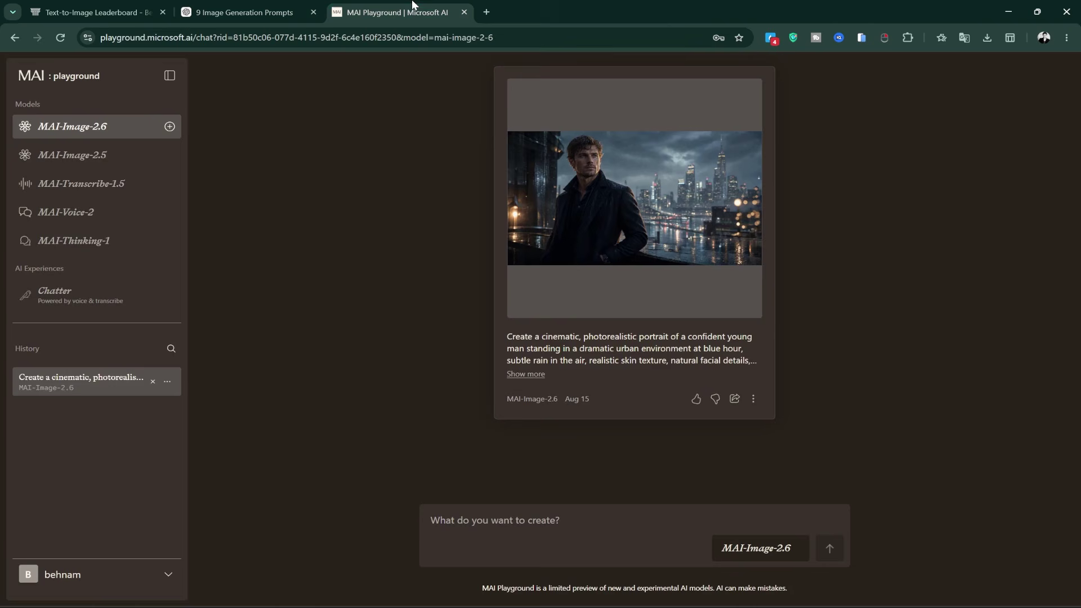
click(557, 510)
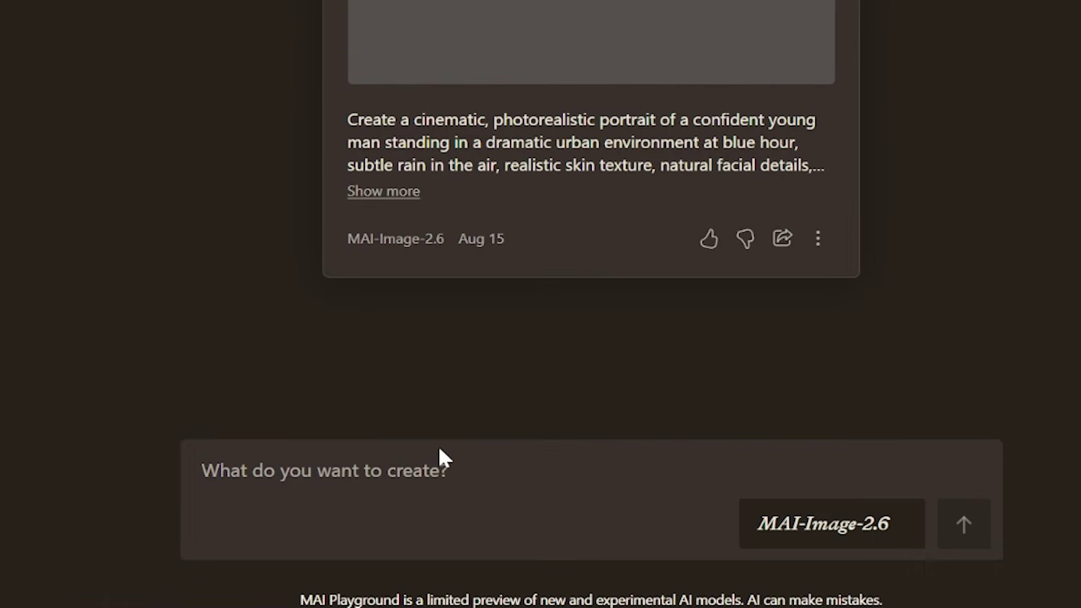
key(ctrl+v)
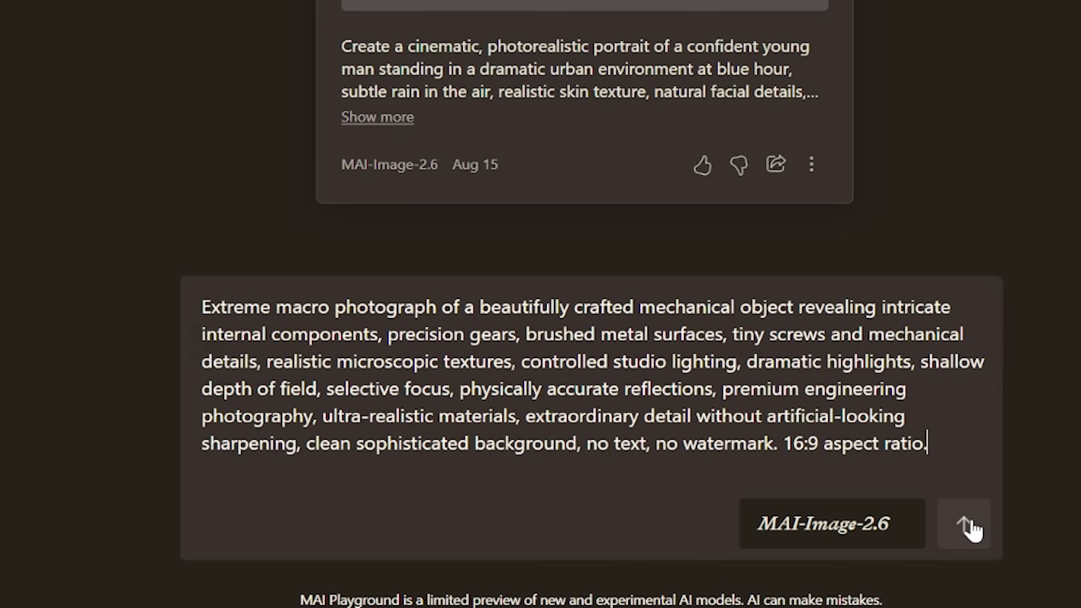
click(964, 524)
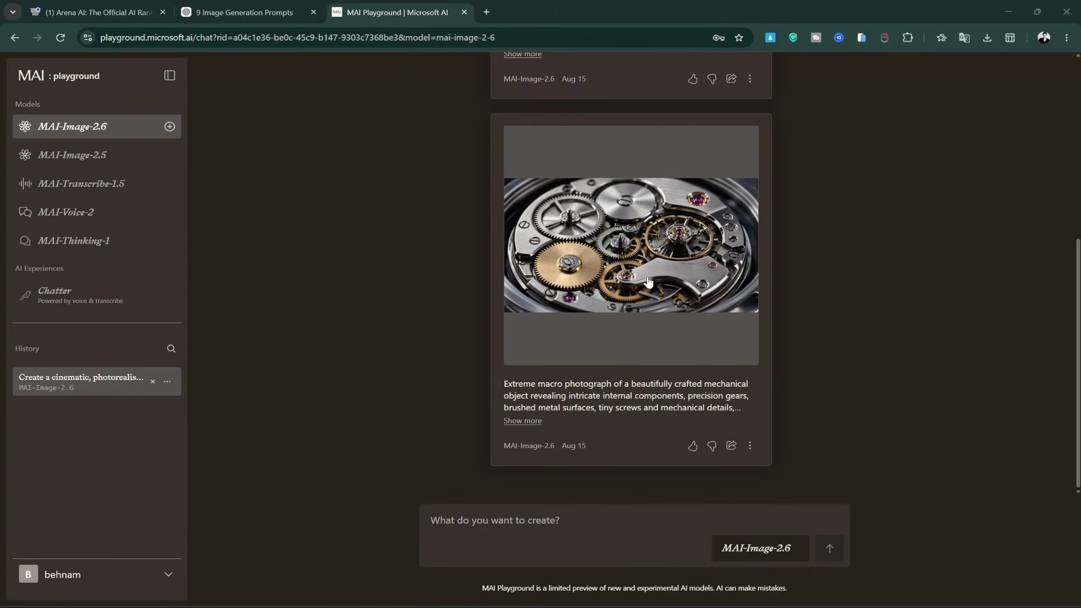
- Examine the generated macro image at full size and download it as a PNG to the Pic folder
click(682, 281)
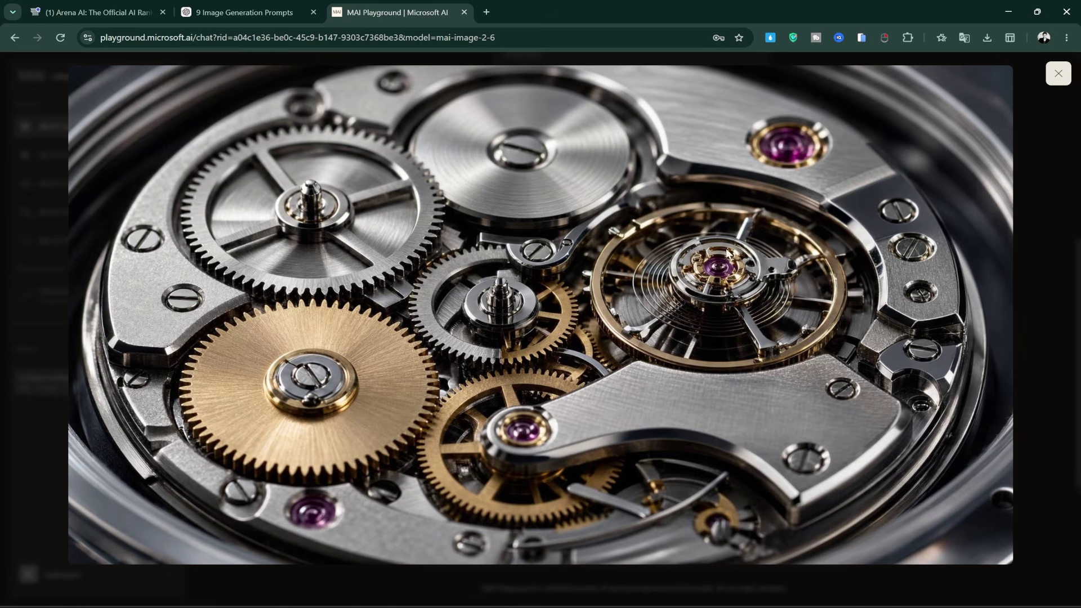
click(1057, 82)
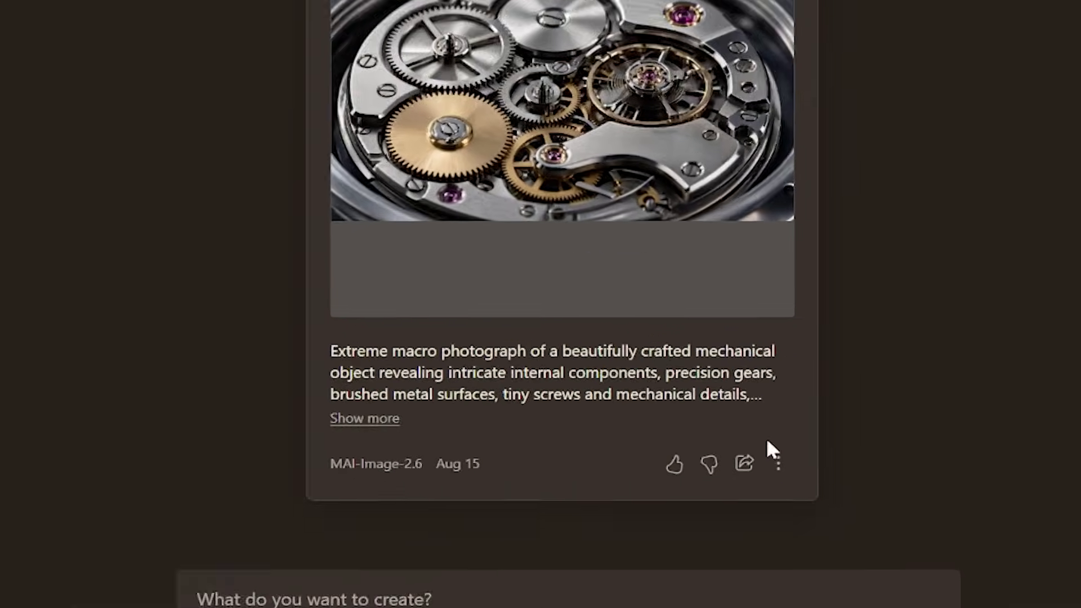
click(747, 444)
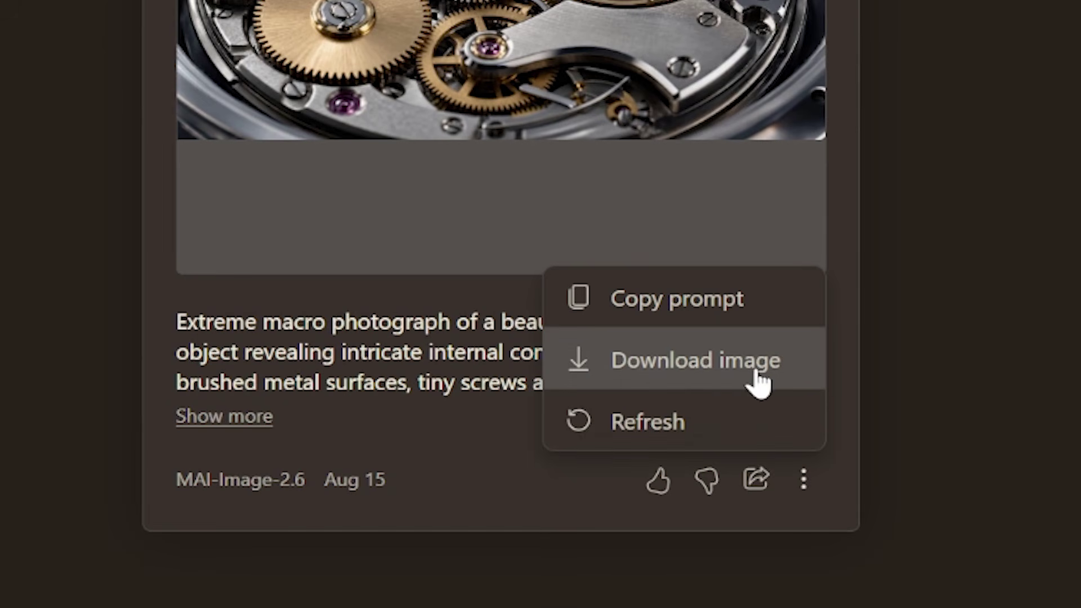
click(679, 363)
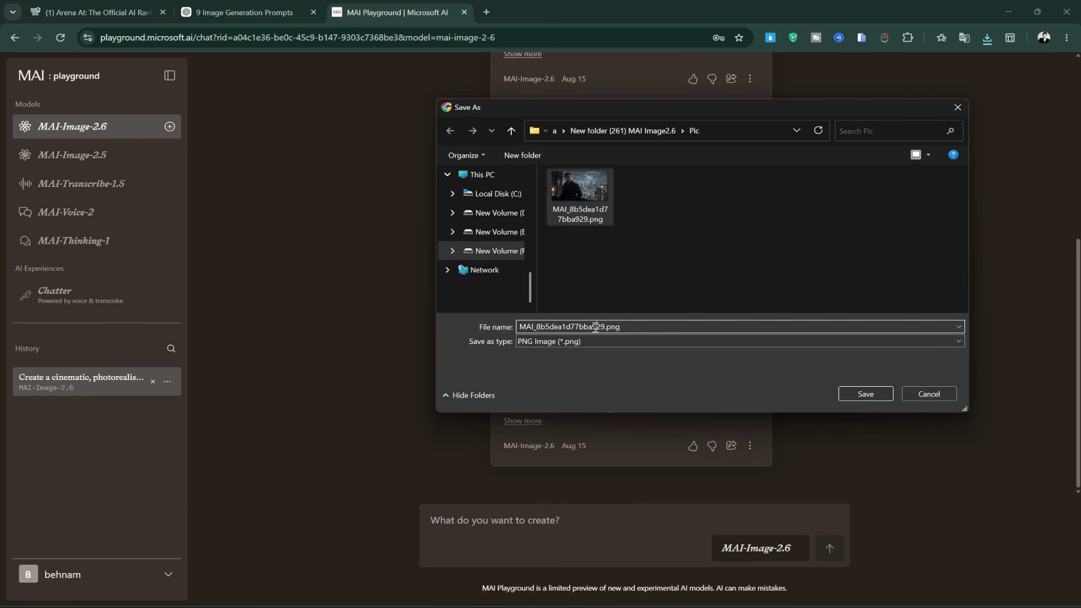
key(Return)
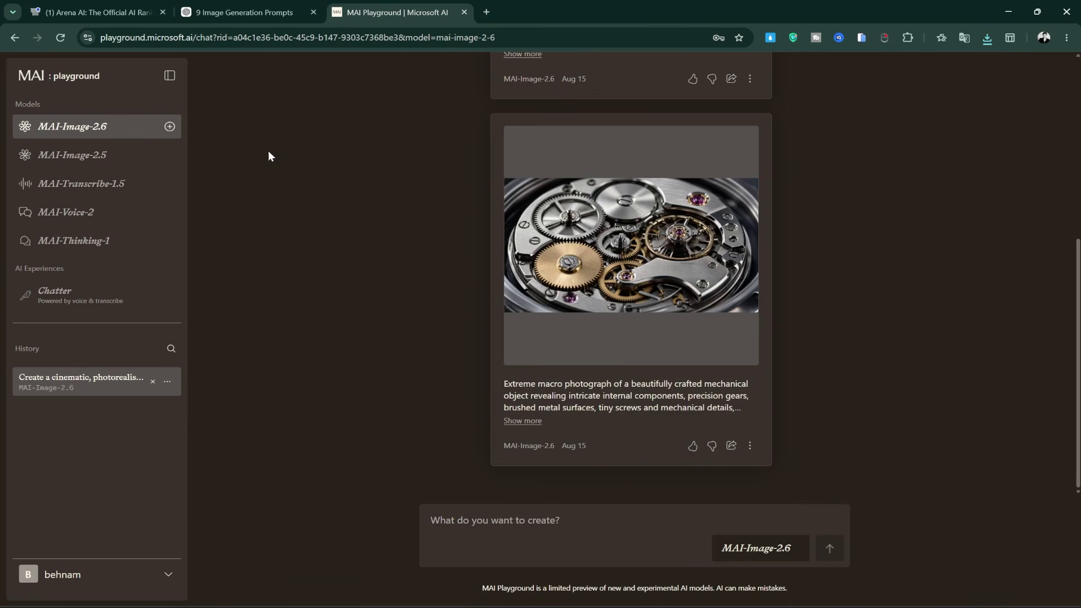
- Return to the ChatGPT conversation and copy the realistic storefront prompt with the "OPEN 24 HOURS" sign
click(243, 12)
scroll(695, 361, up, 5)
scroll(696, 361, down, 2)
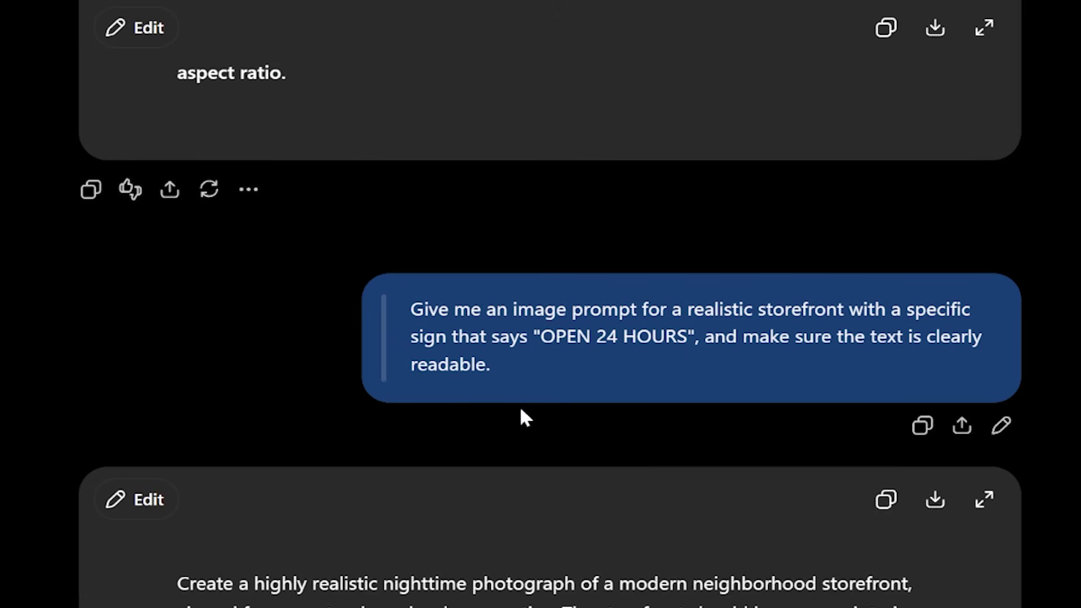
scroll(469, 389, down, 5)
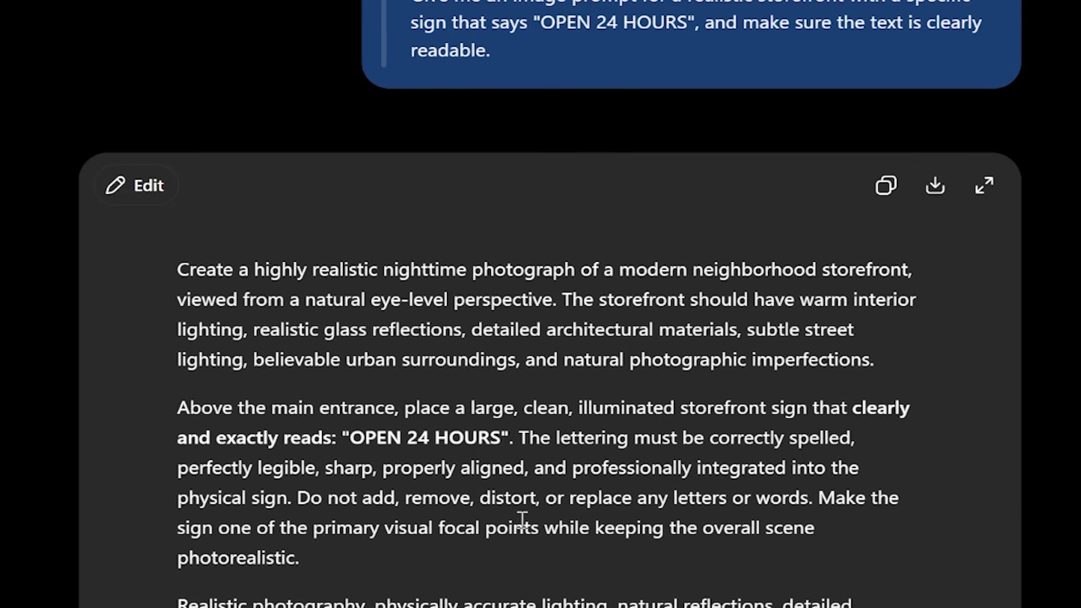
drag(351, 438, 505, 438)
click(704, 379)
click(885, 186)
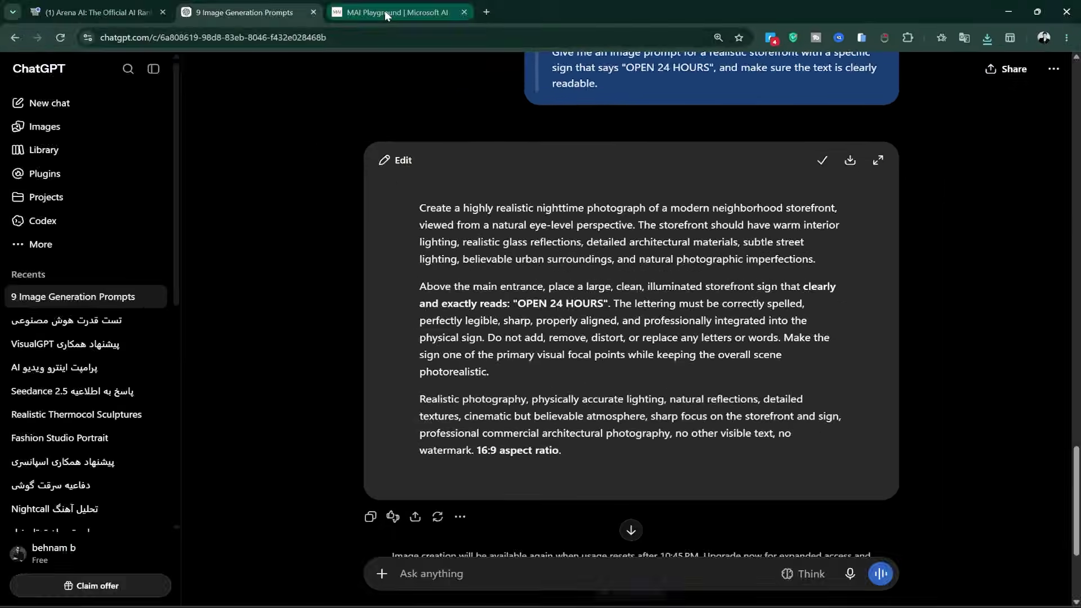
- Submit the copied "OPEN 24 HOURS" storefront prompt to MAI-Image-2.6 in MAI Playground
click(387, 12)
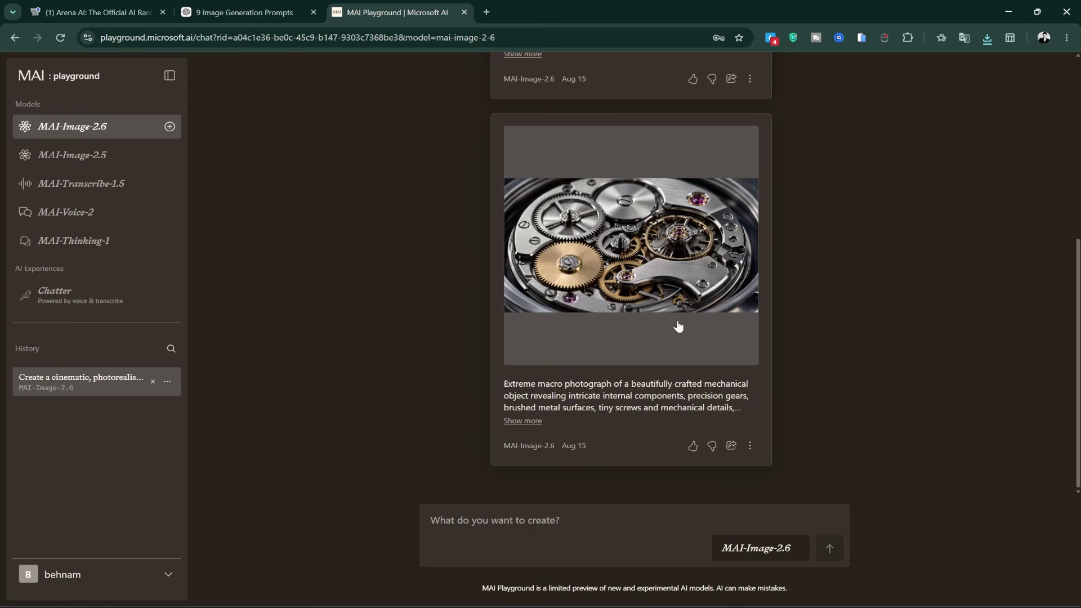
key(ctrl+v)
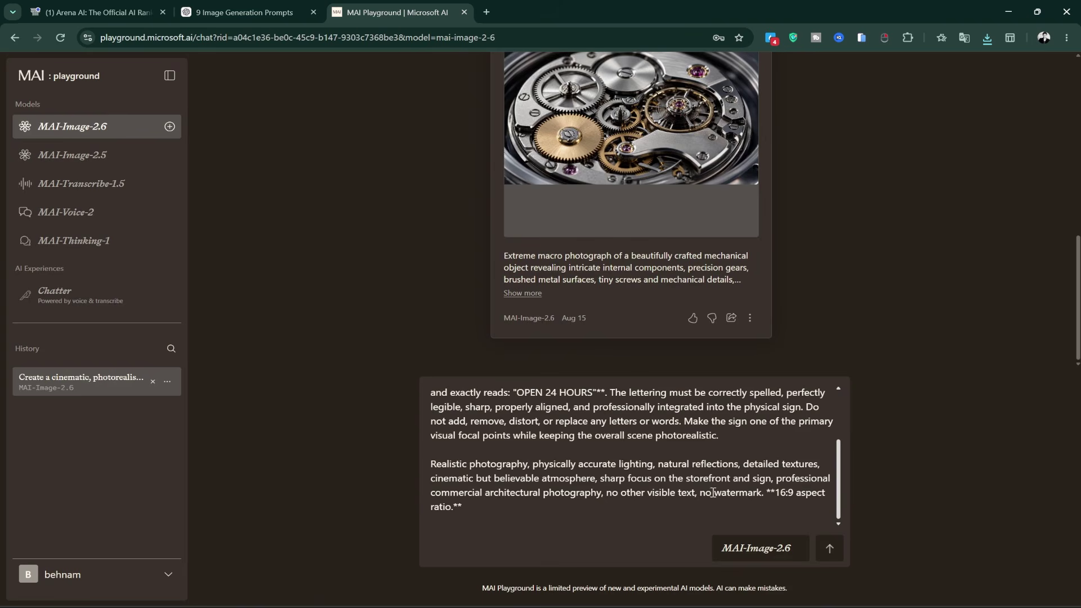
scroll(649, 470, up, 2)
scroll(649, 470, up, 2)
click(829, 548)
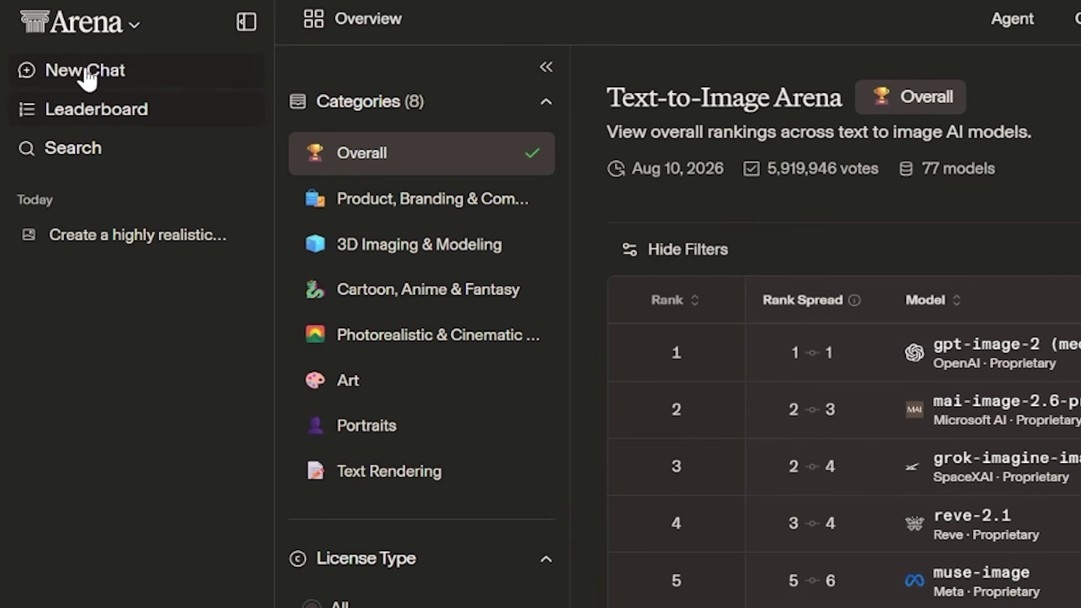
- Start a new chat in Arena and set it to Direct mode
click(131, 73)
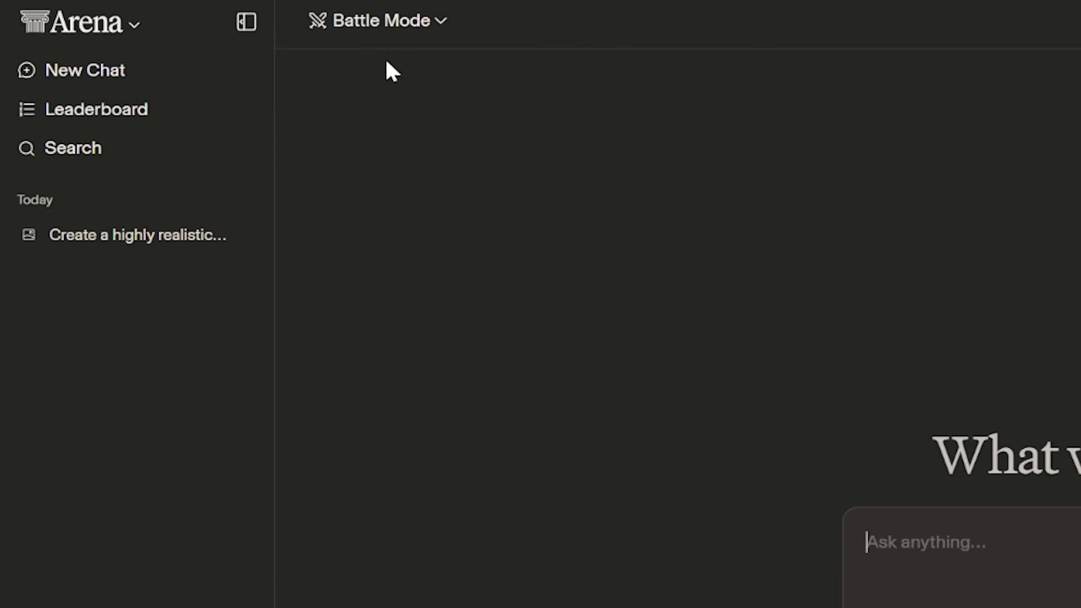
click(411, 28)
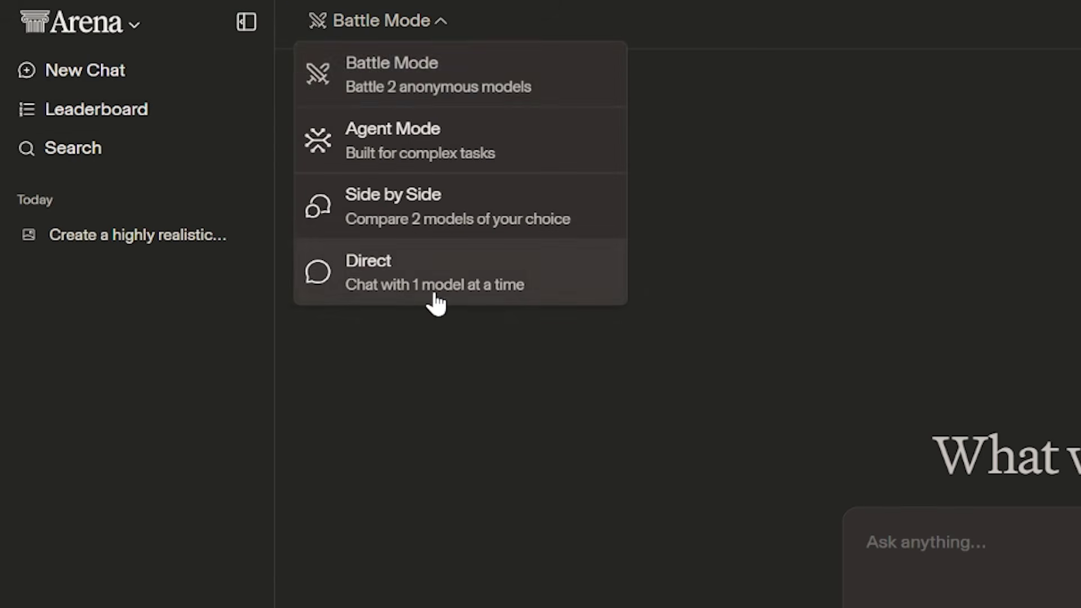
click(394, 281)
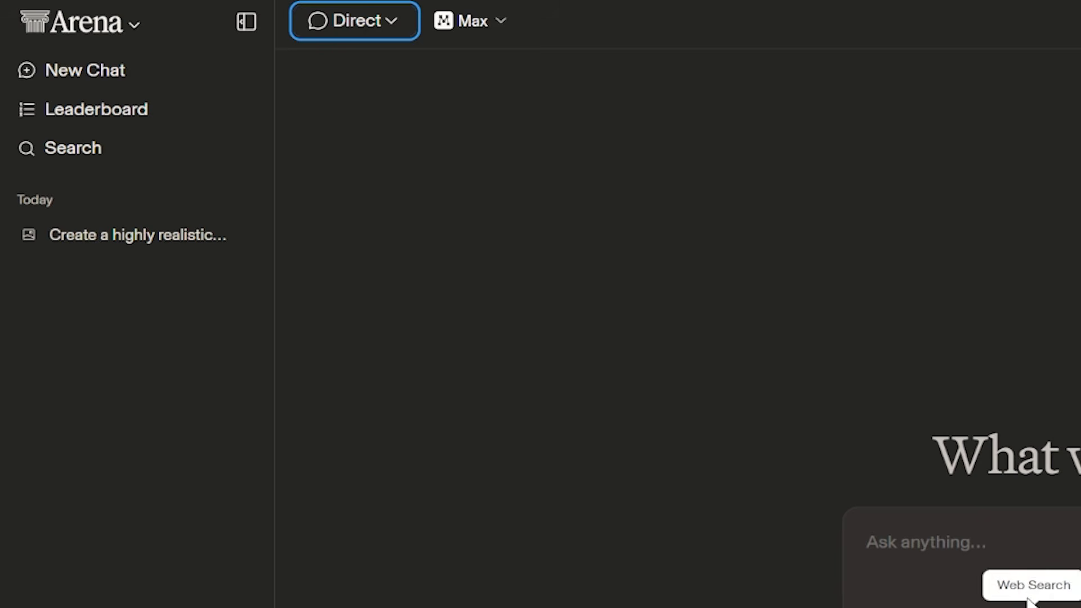
- Search the Arena models for "mai" and select the image model mai-image-2.6-preview
click(485, 31)
scroll(605, 393, down, 5)
scroll(606, 349, up, 2)
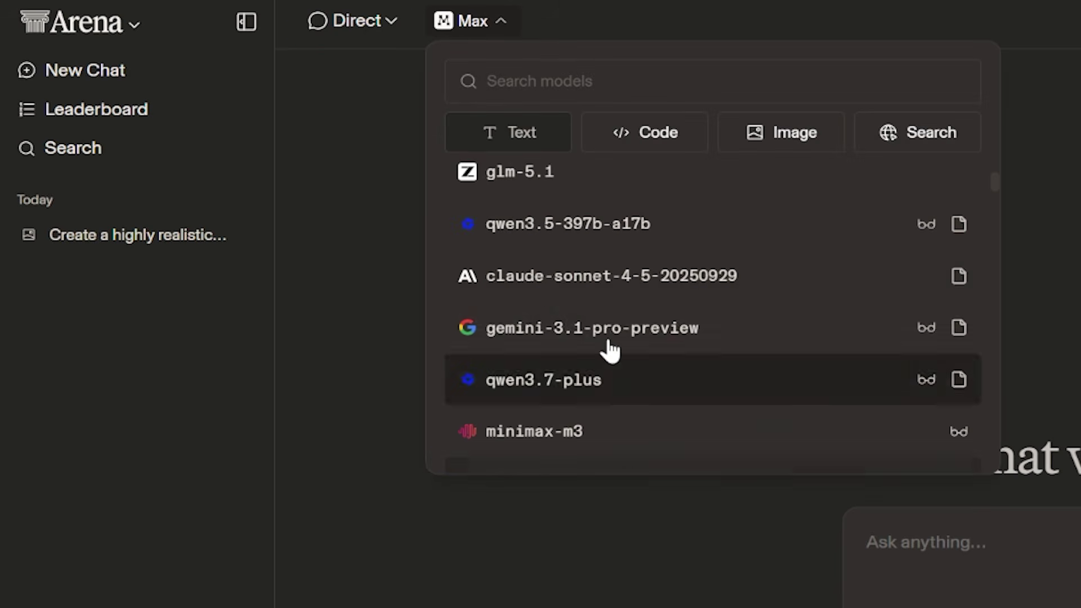
text(ma)
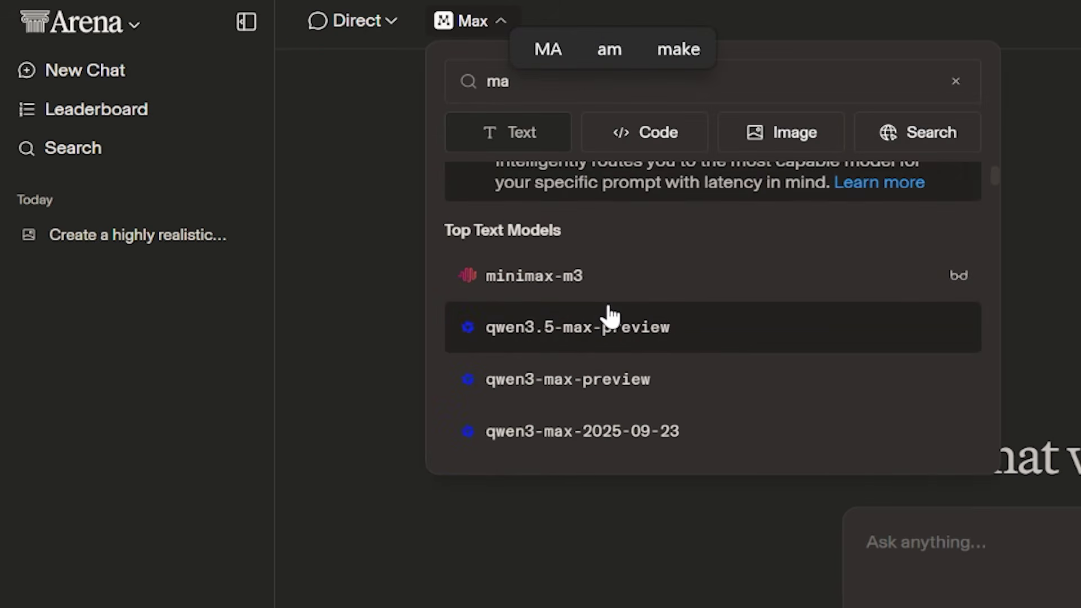
text(i)
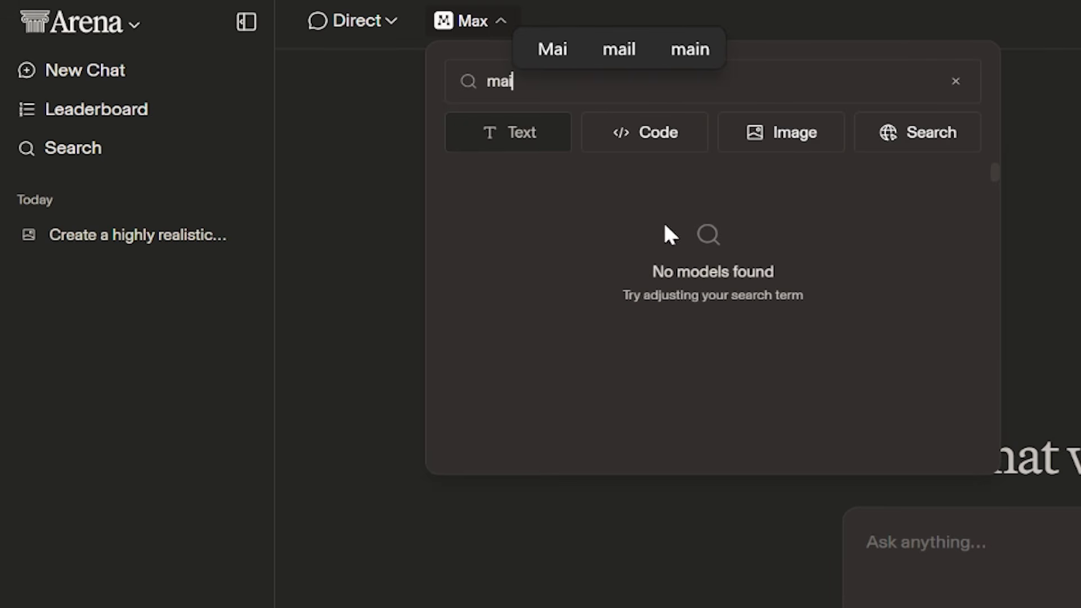
click(782, 141)
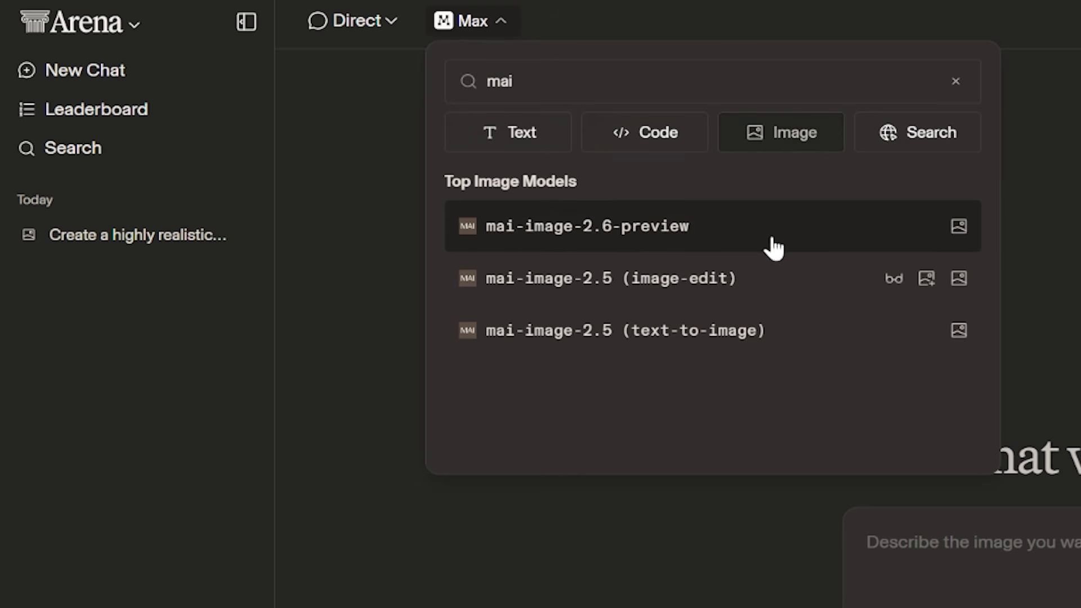
click(598, 248)
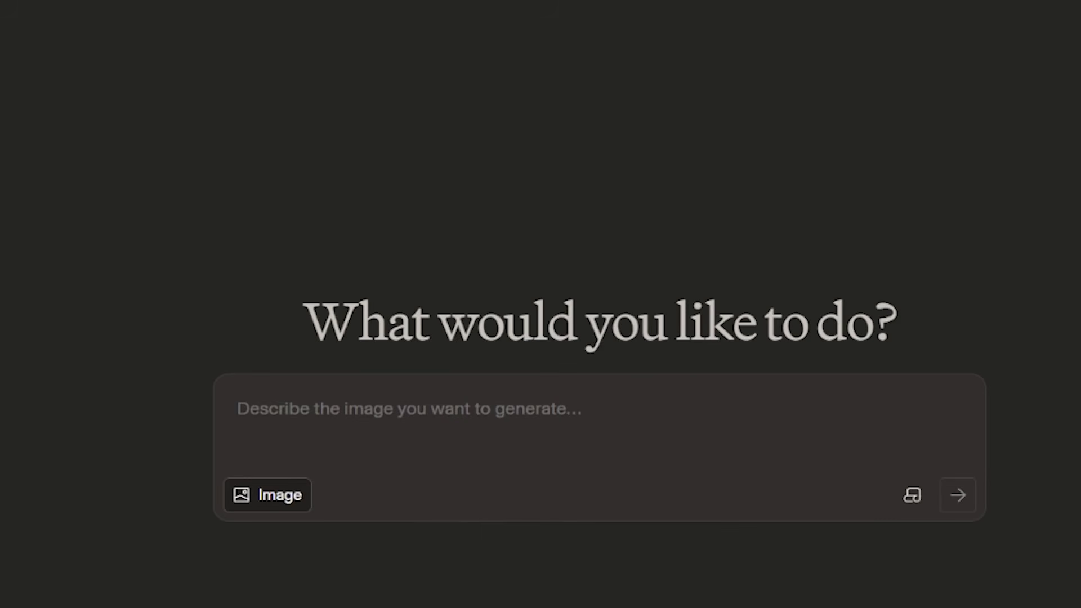
- Generate an image in Arena from the copied "OPEN 24 HOURS" storefront prompt and open the result for viewing
click(417, 408)
key(ctrl+v)
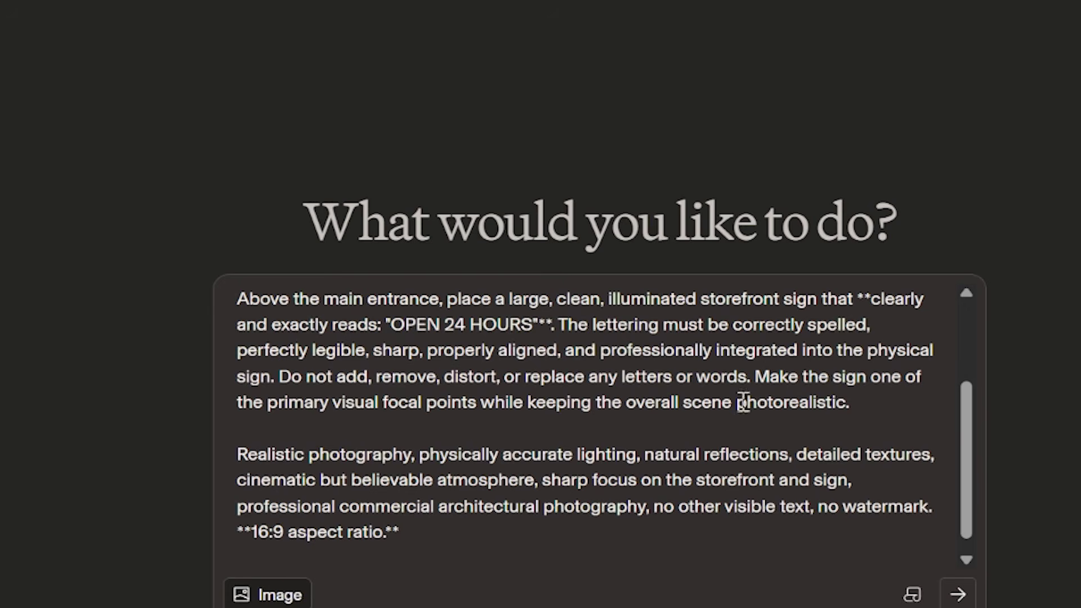
click(958, 594)
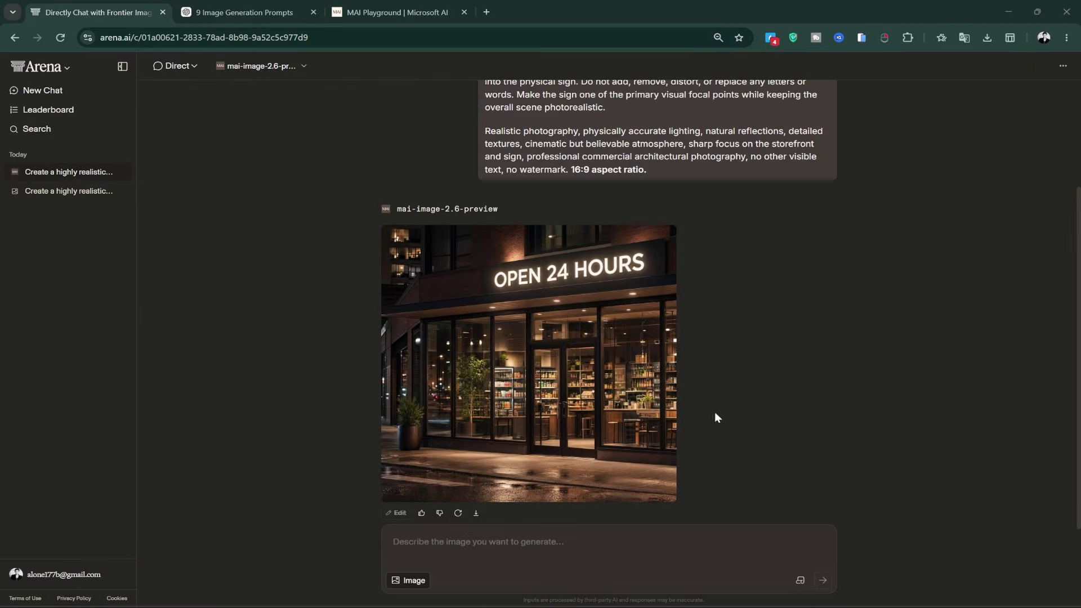
click(517, 346)
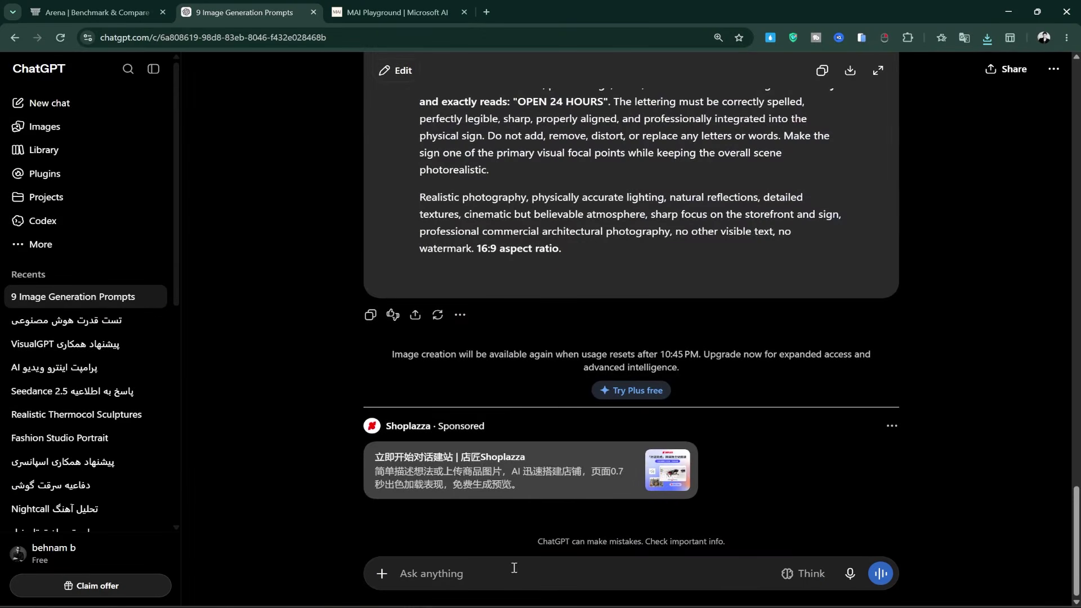
- Look over the "OPEN 24 HOURS" storefront prompt in the ChatGPT conversation
scroll(516, 521, up, 1)
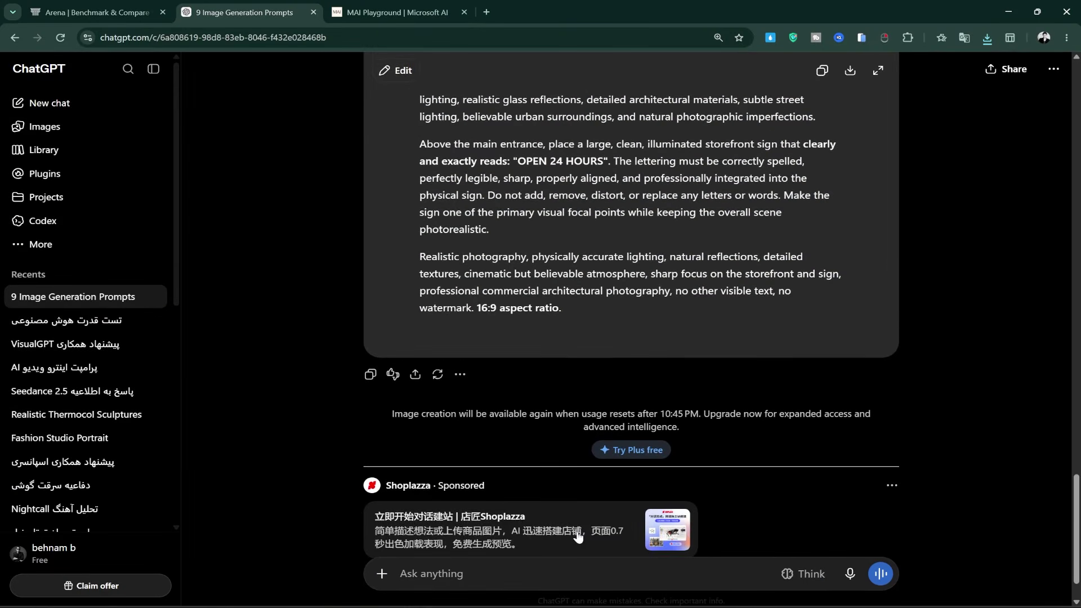
scroll(577, 532, up, 2)
scroll(577, 532, up, 1)
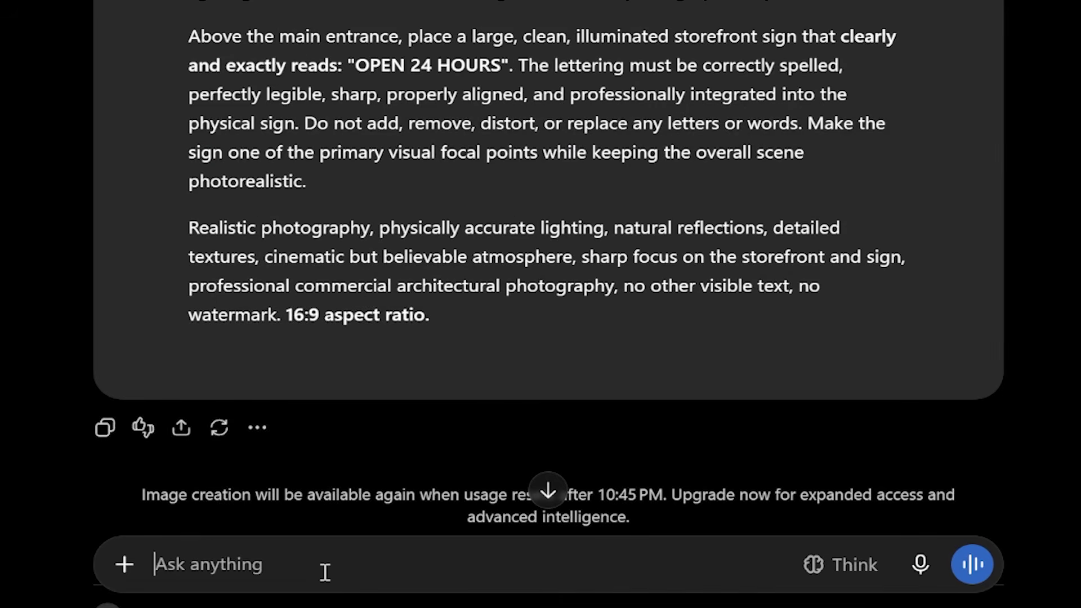
- Ask ChatGPT to "give me story board prompt for sushi cooking with Ghibli style"
text(gi)
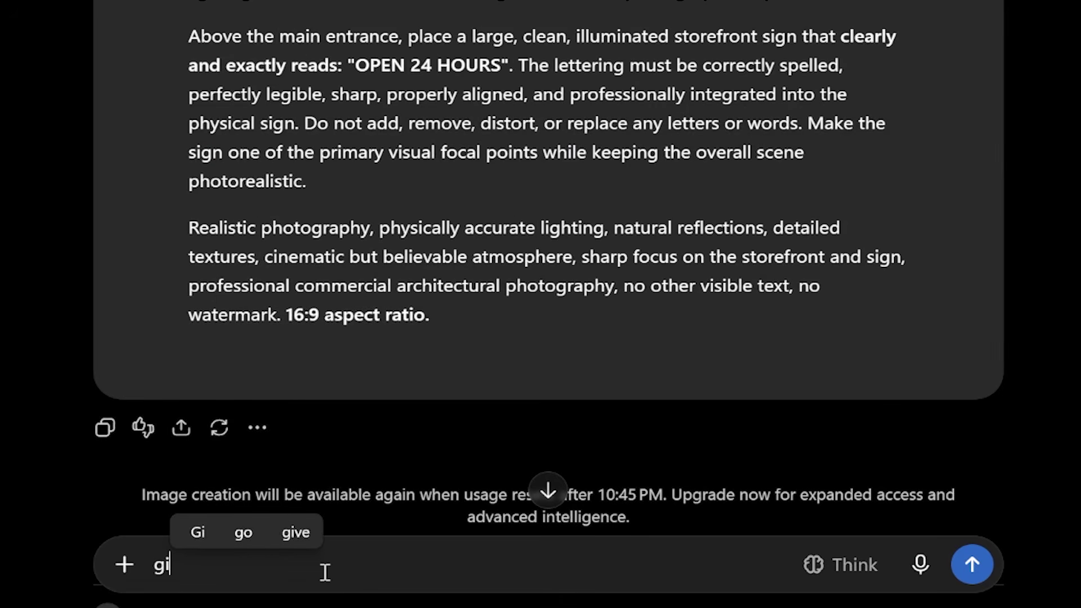
text(ve me stoty)
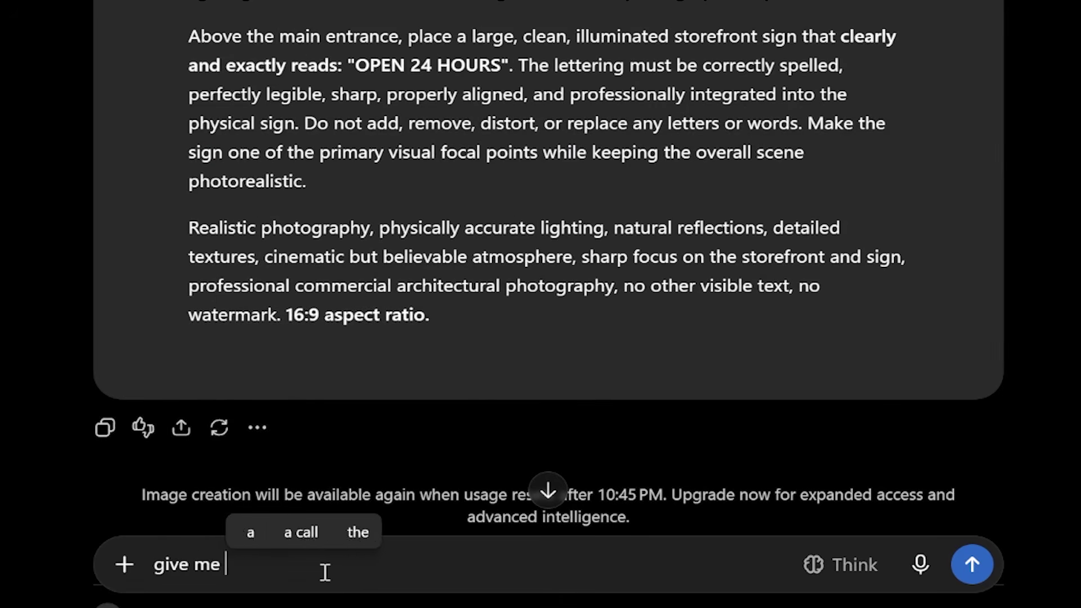
key(BackSpace)
key(BackSpace)
text(ry board prompt for sushi cooking with Ghibli)
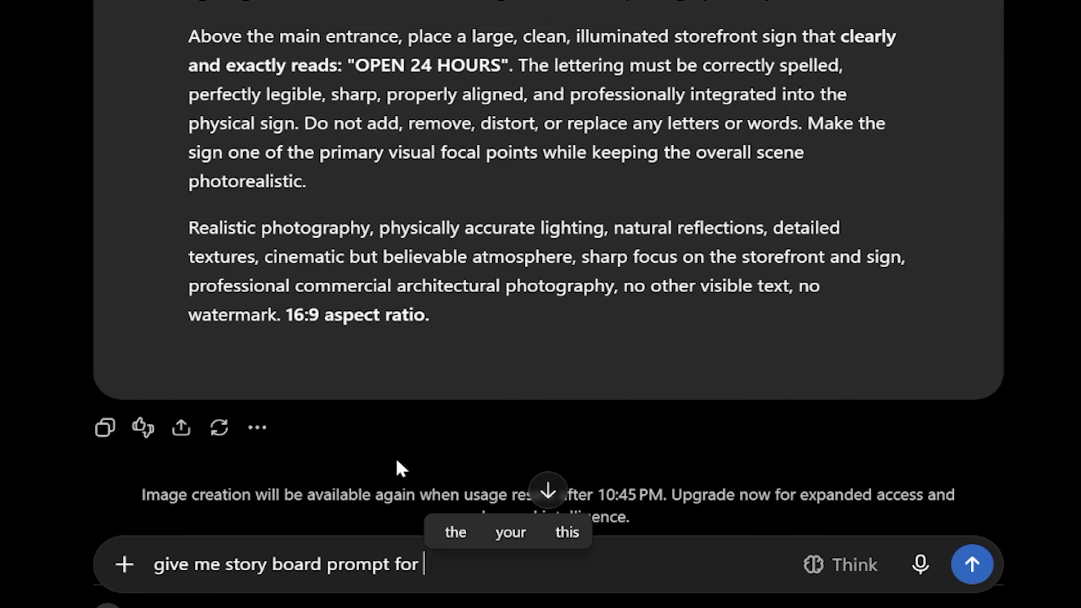
text( style)
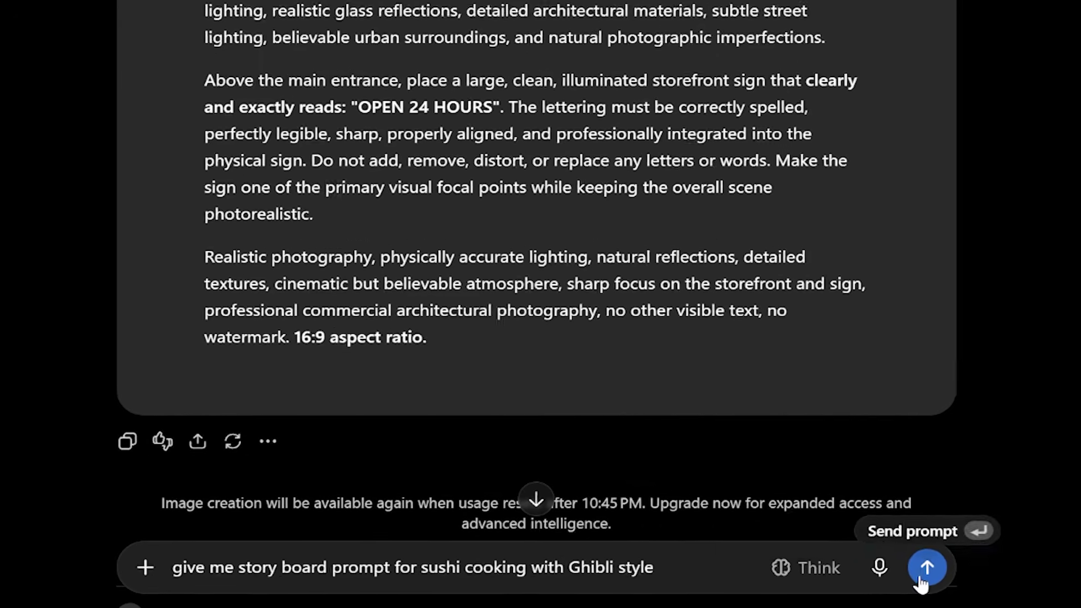
click(972, 564)
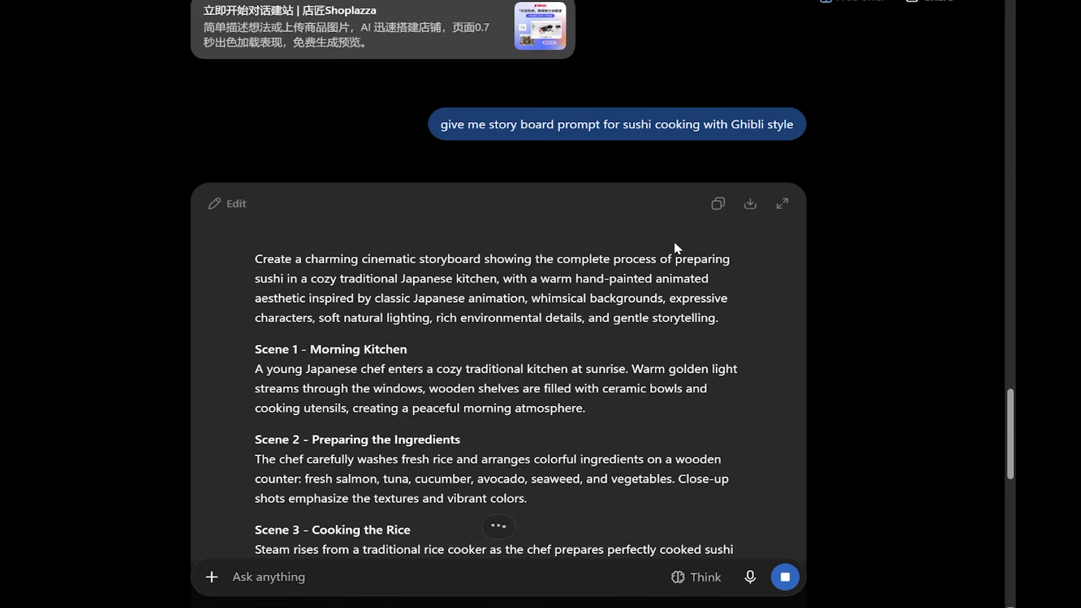
- Review the sushi storyboard prompt and use its copied text to generate an image in the Arena chat
scroll(876, 394, down, 5)
scroll(717, 377, up, 3)
scroll(732, 416, down, 3)
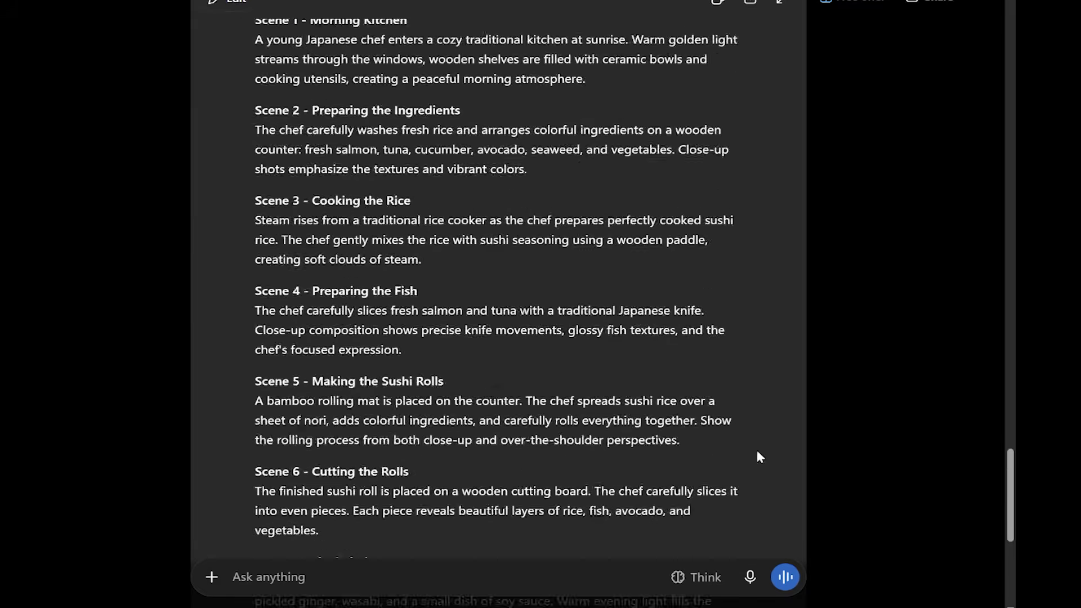
scroll(756, 450, up, 6)
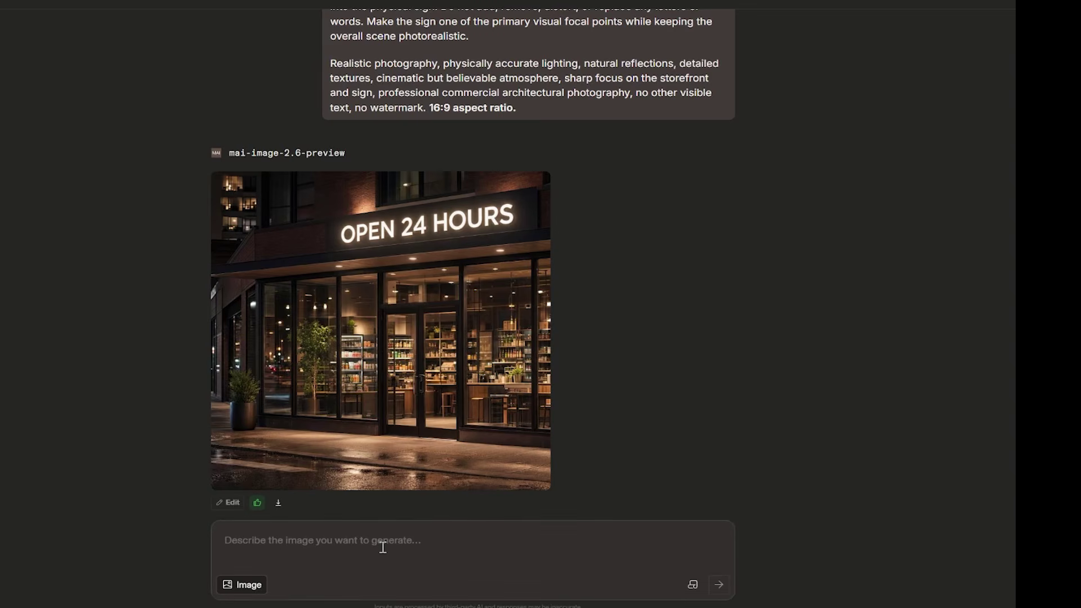
key(ctrl+v)
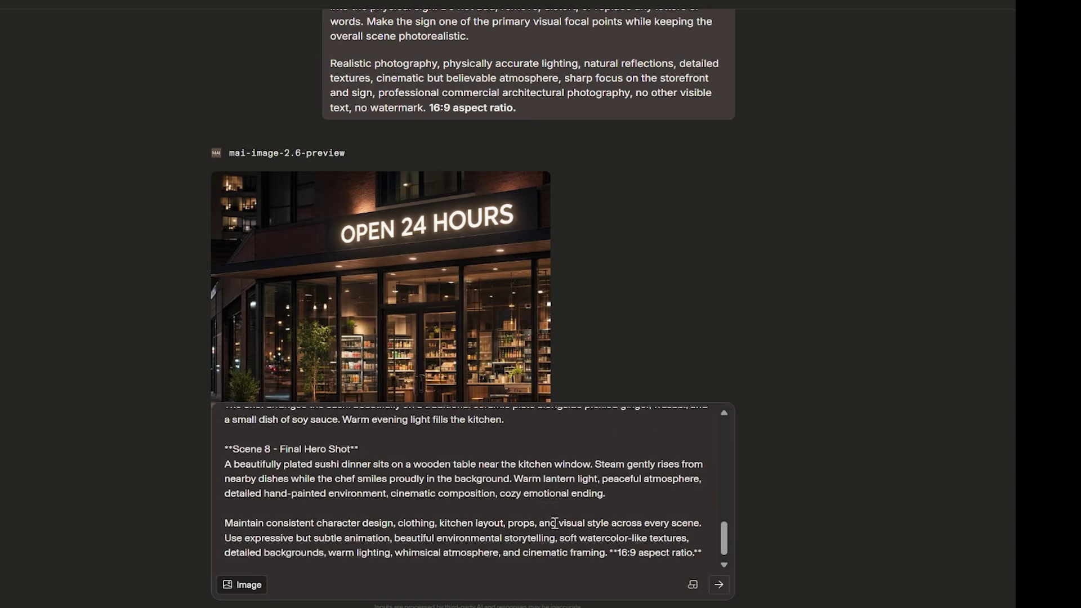
key(Return)
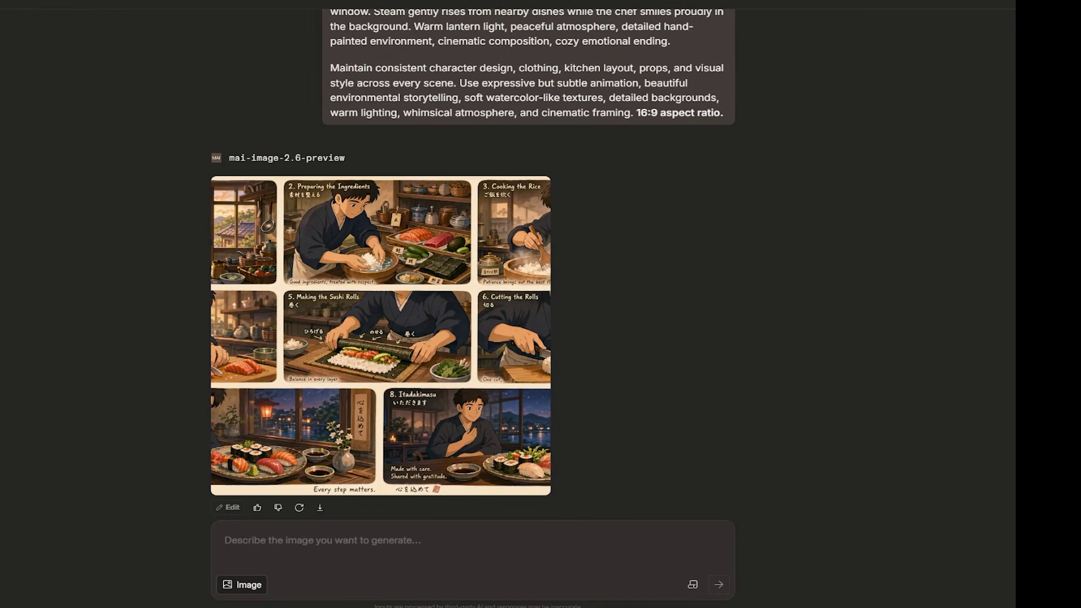
- View the generated sushi storyboard enlarged, close it and give the image a positive rating
click(439, 335)
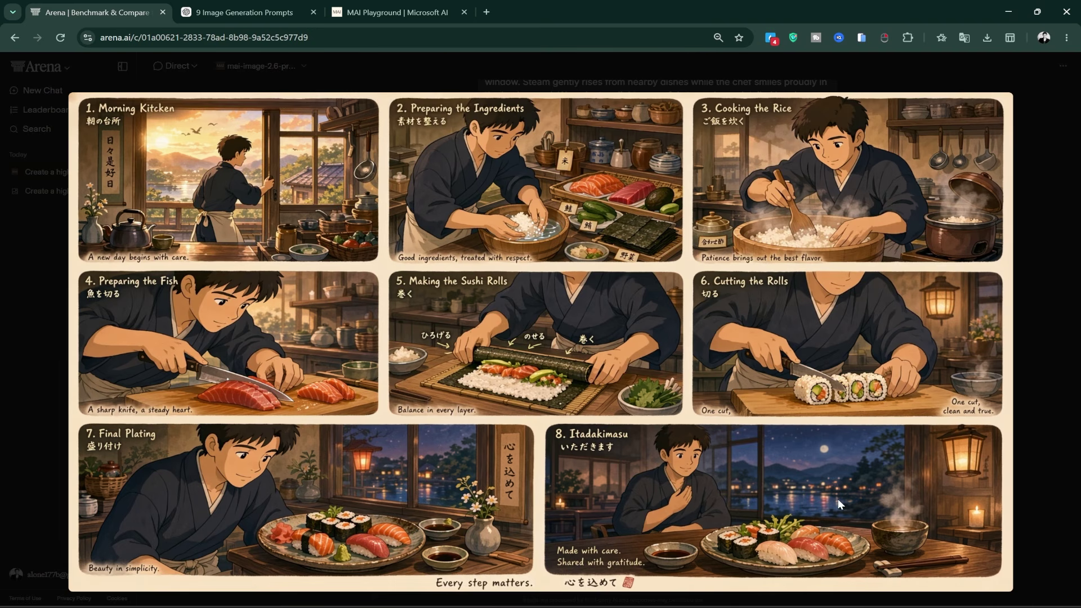
click(1043, 248)
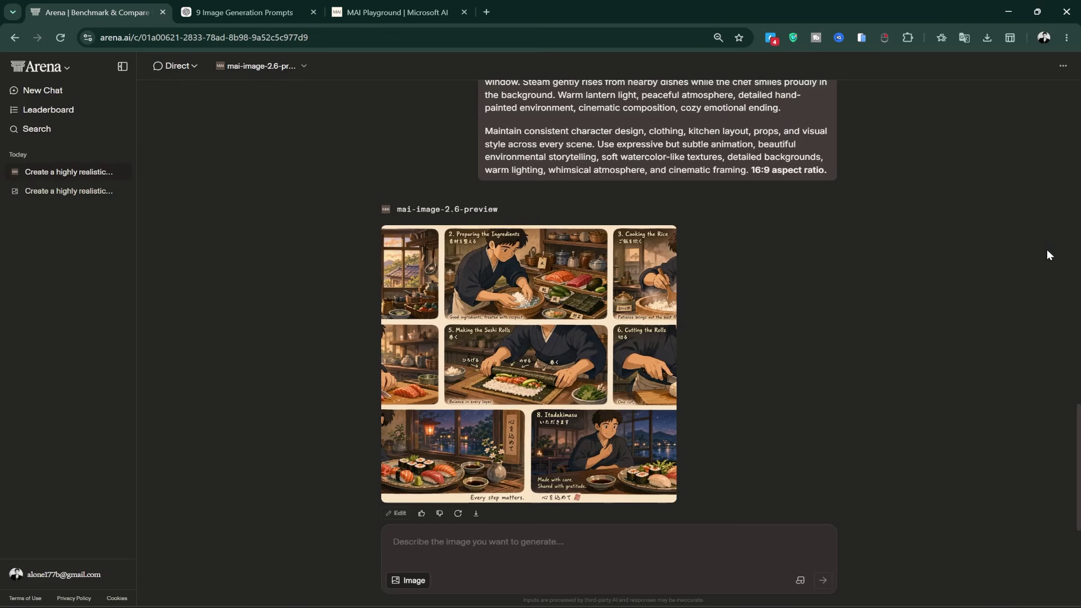
click(422, 514)
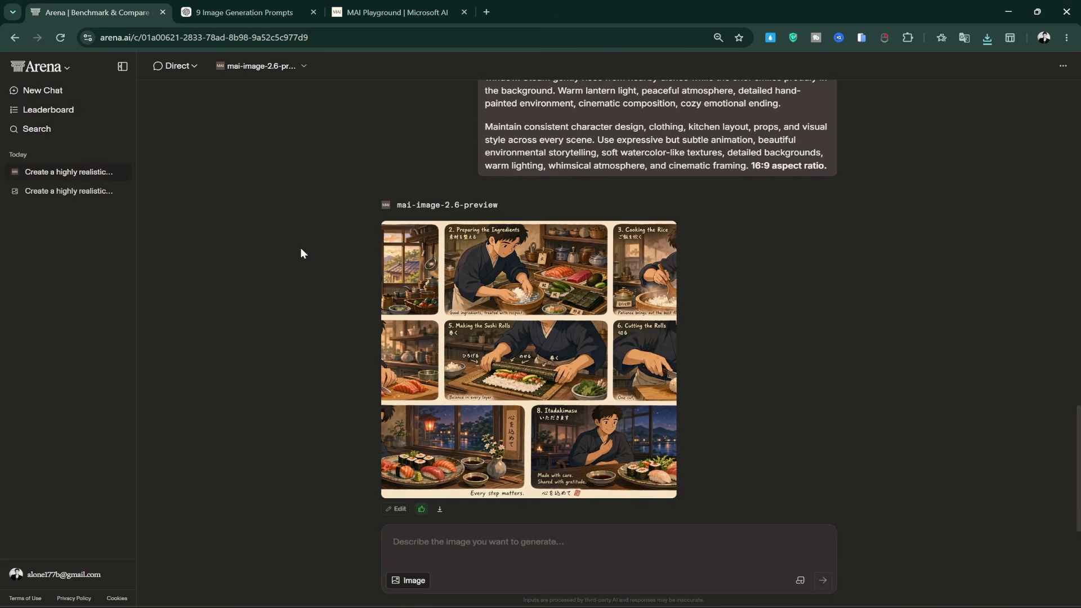
- Copy the text of prompt 3, "Product Advertisement", from the list of image prompts in ChatGPT
click(235, 12)
scroll(526, 276, up, 10)
scroll(534, 285, up, 5)
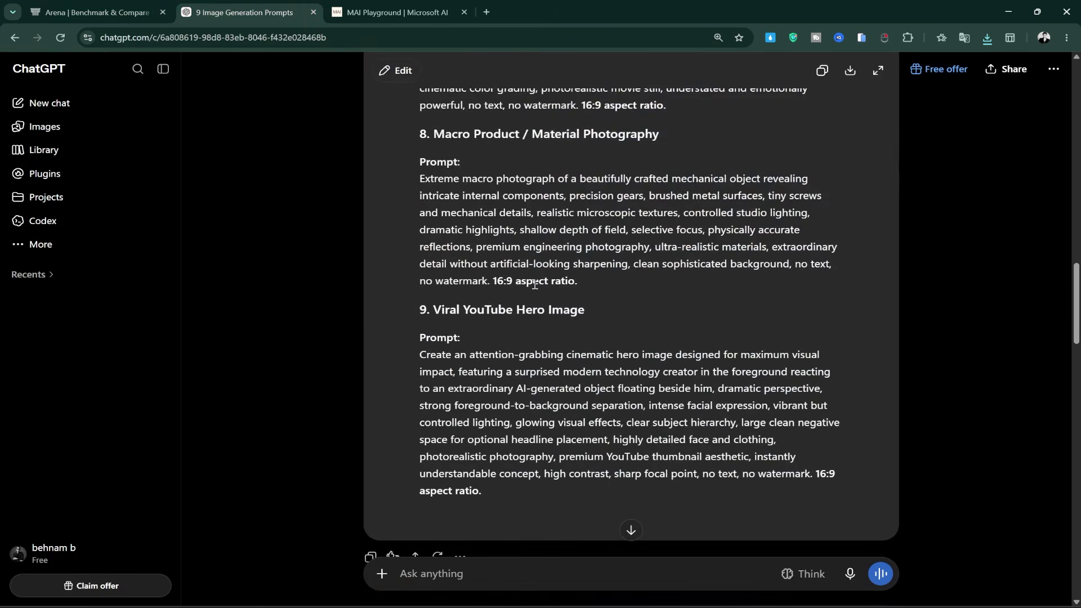
scroll(630, 299, up, 6)
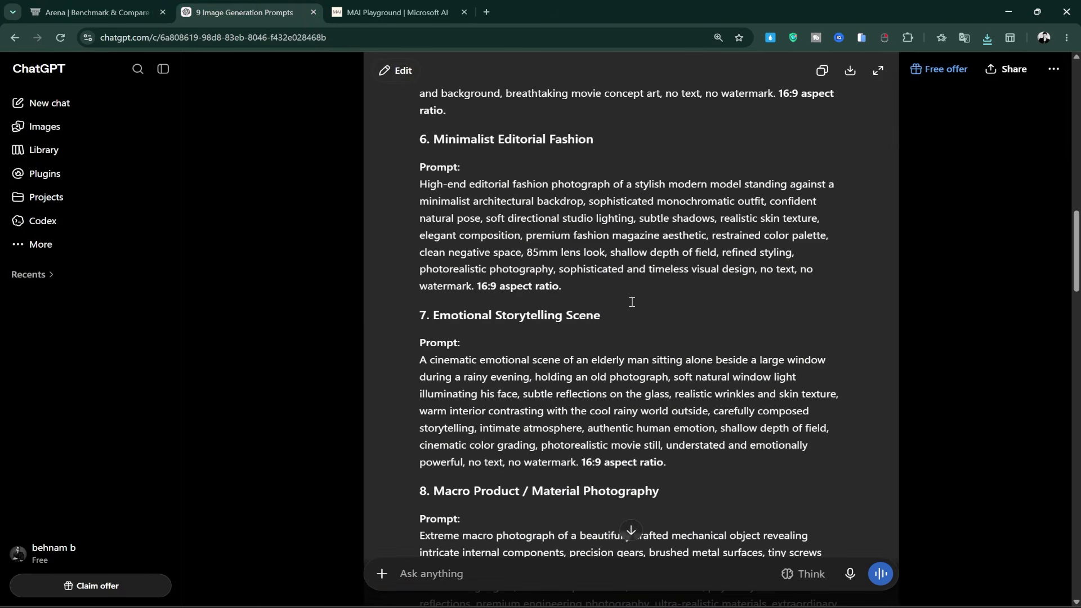
scroll(543, 292, up, 10)
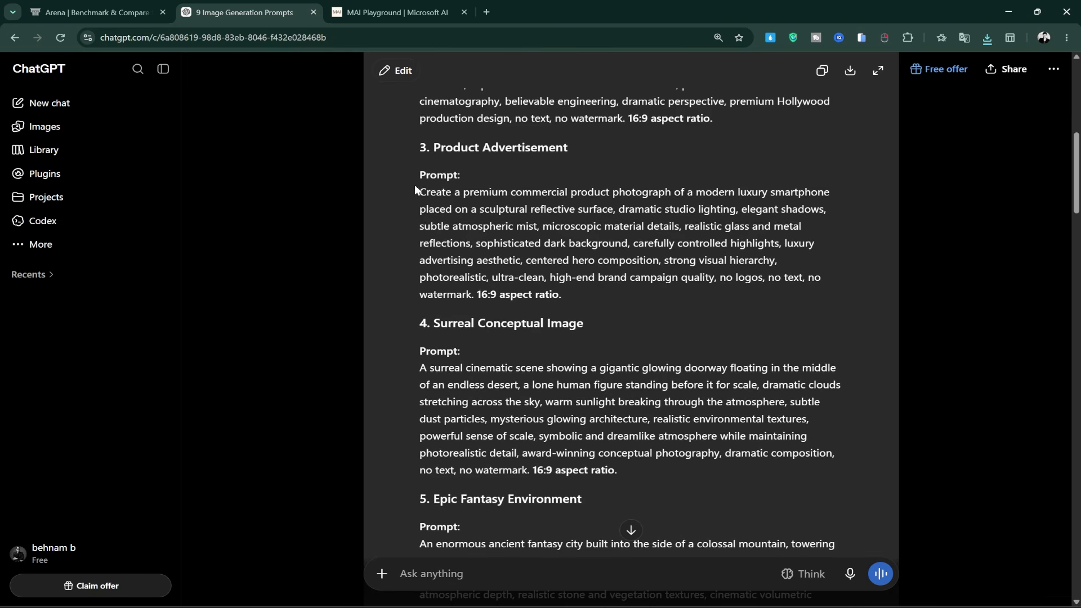
drag(578, 298, 421, 192)
right_click(470, 201)
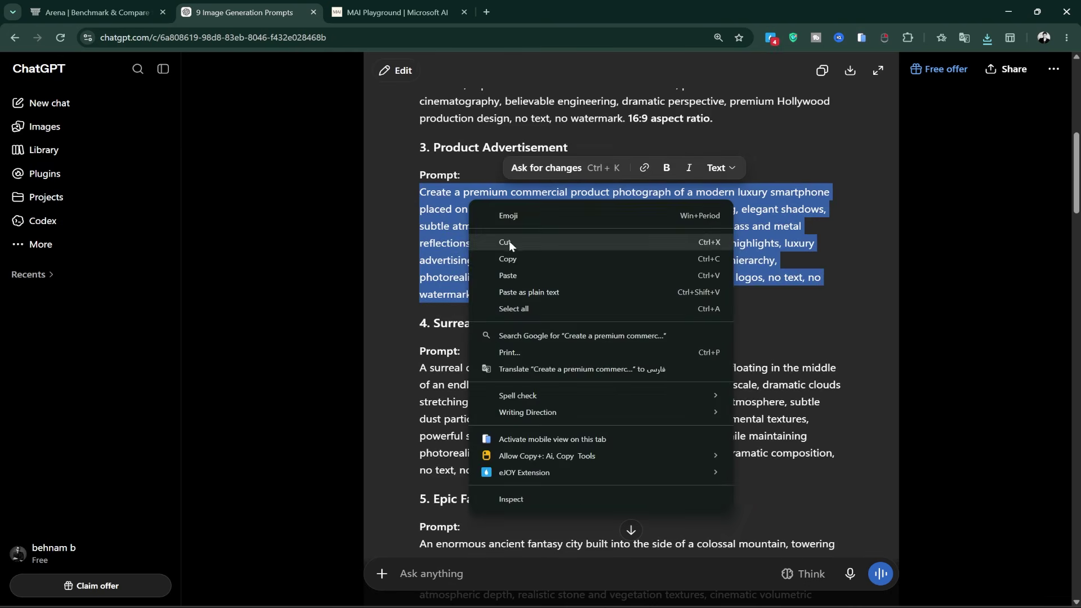
click(508, 259)
- Generate an image in Arena from the copied luxury smartphone prompt, with its aspect ratio changed to 3:4
key(ctrl+1)
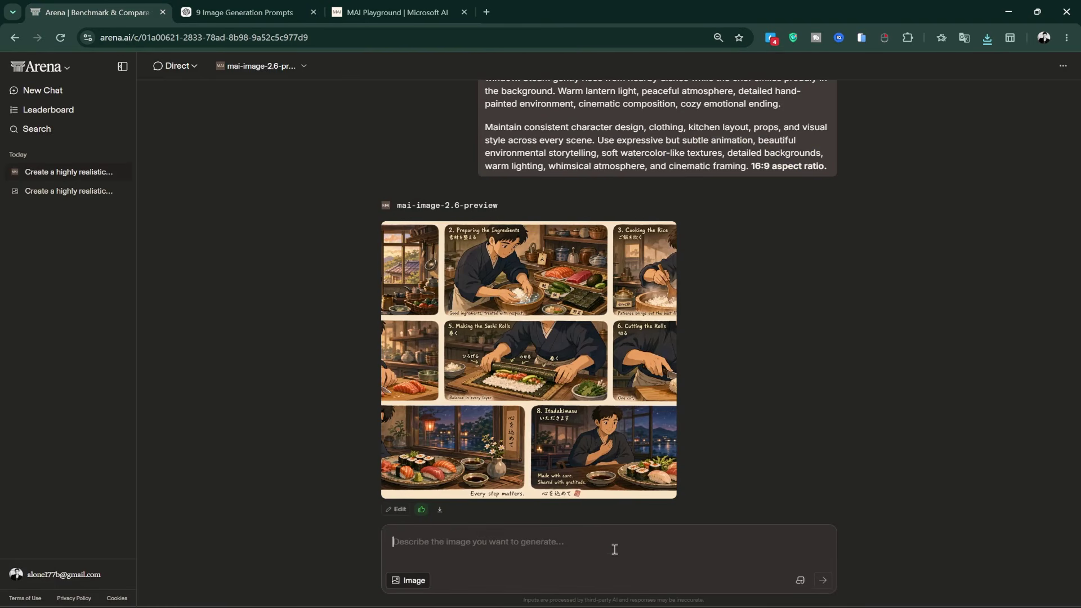
key(ctrl+v)
double_click(664, 554)
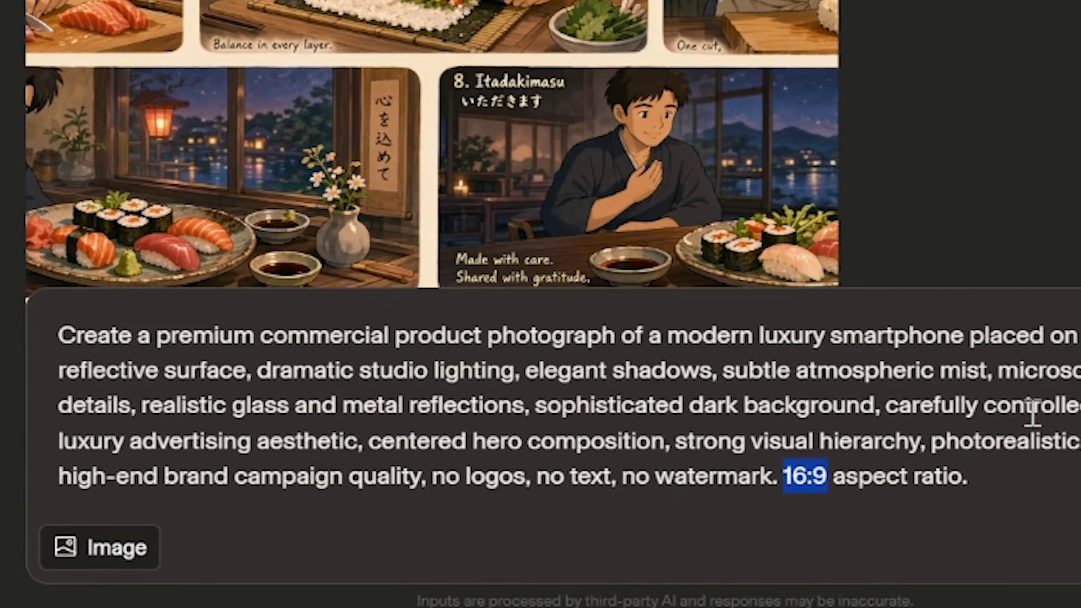
text(3:4)
key(Return)
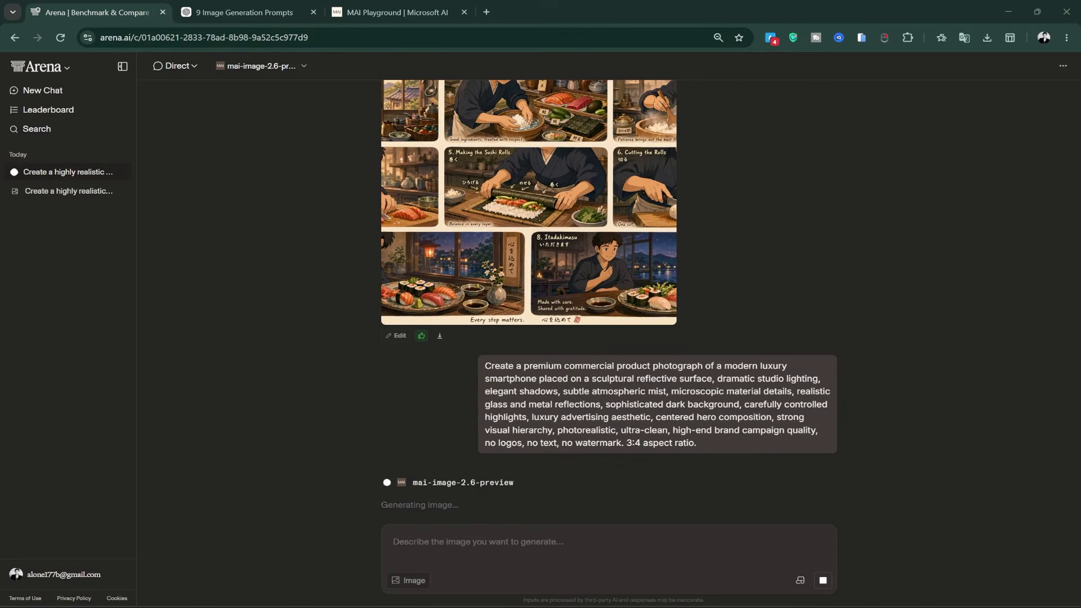
- Examine the generated smartphone image enlarged, then close it and return to the chat
click(513, 356)
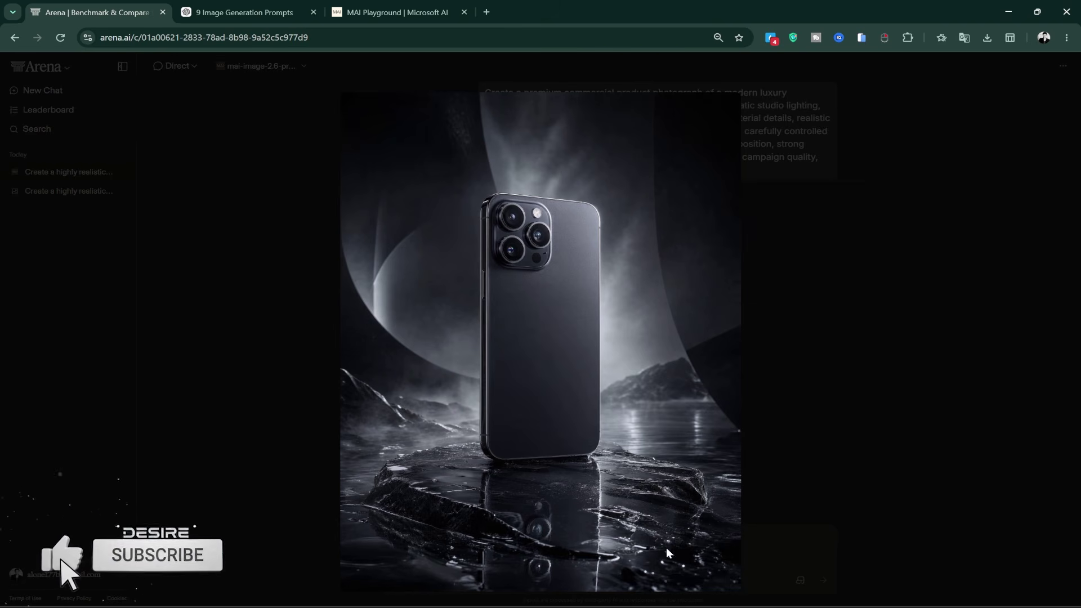
click(797, 470)
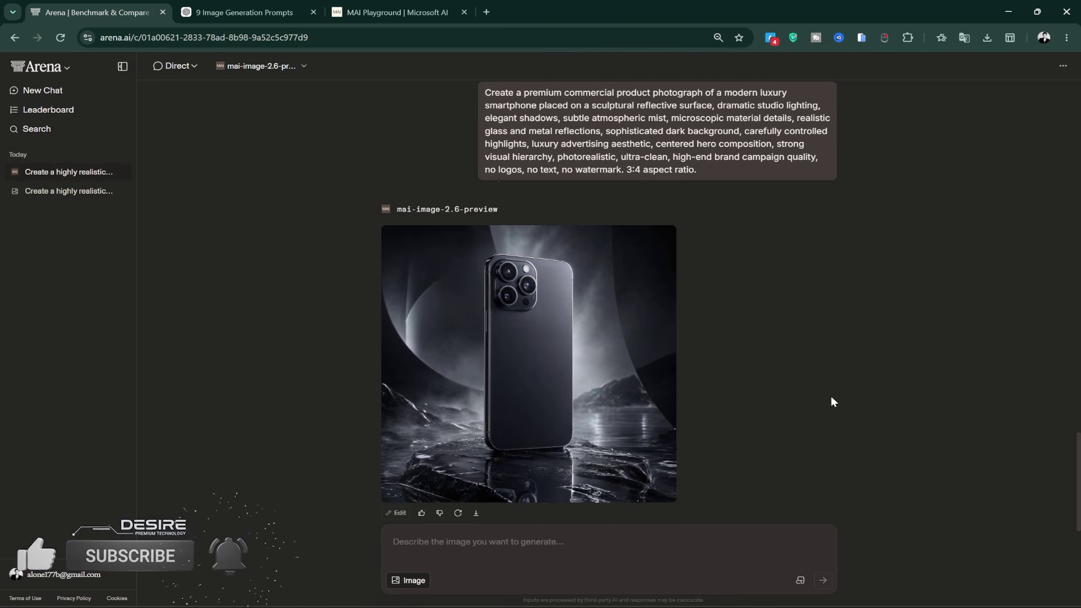
scroll(833, 394, up, 1)
scroll(833, 394, down, 1)
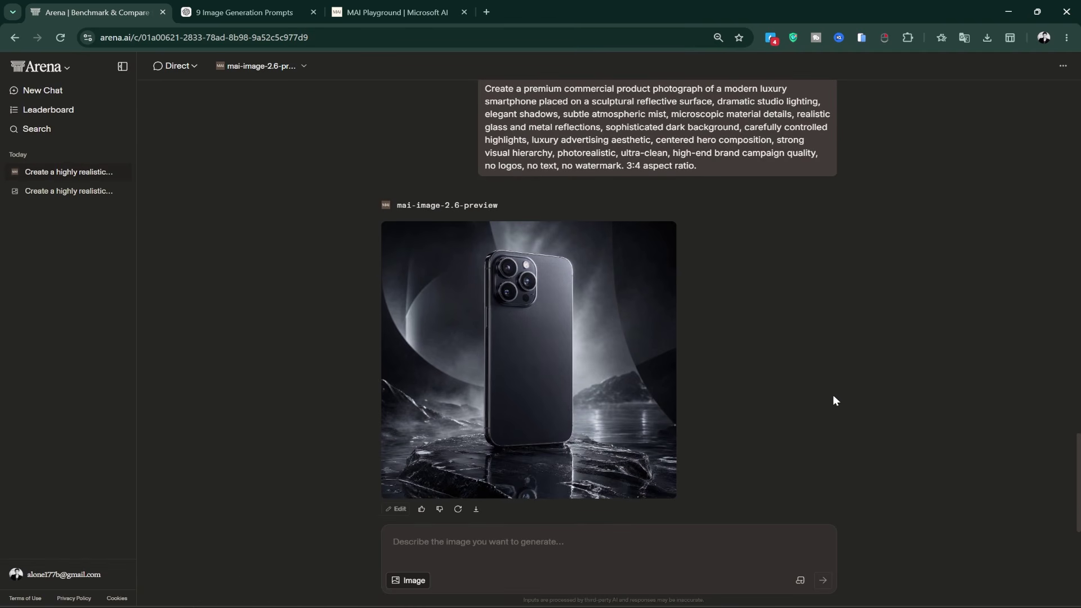